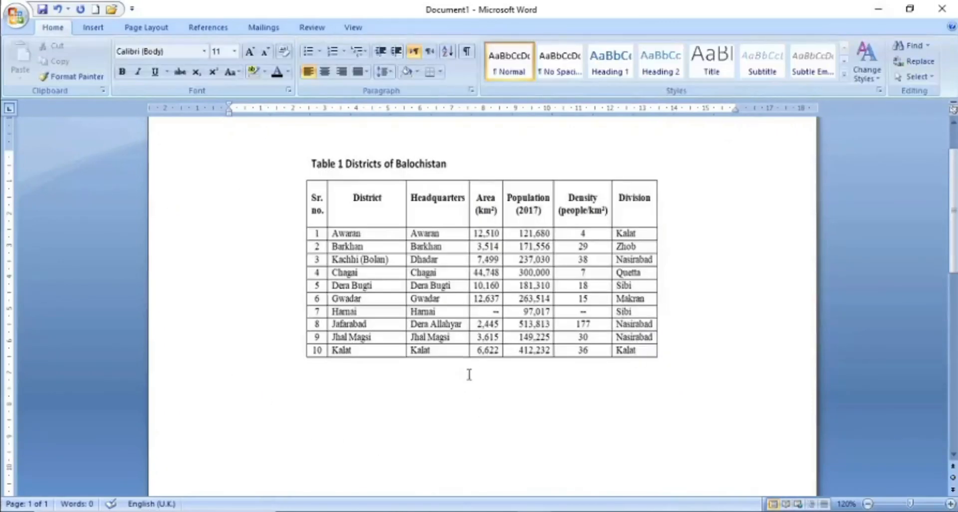
Step: Insert a table with 7 columns and 11 rows below the Districts of Balochistan table picture
click(94, 28)
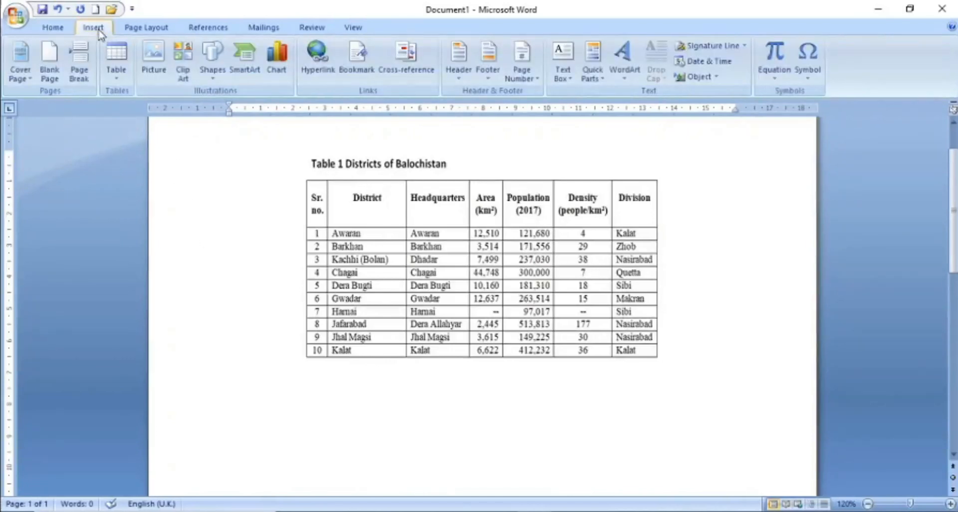
click(119, 82)
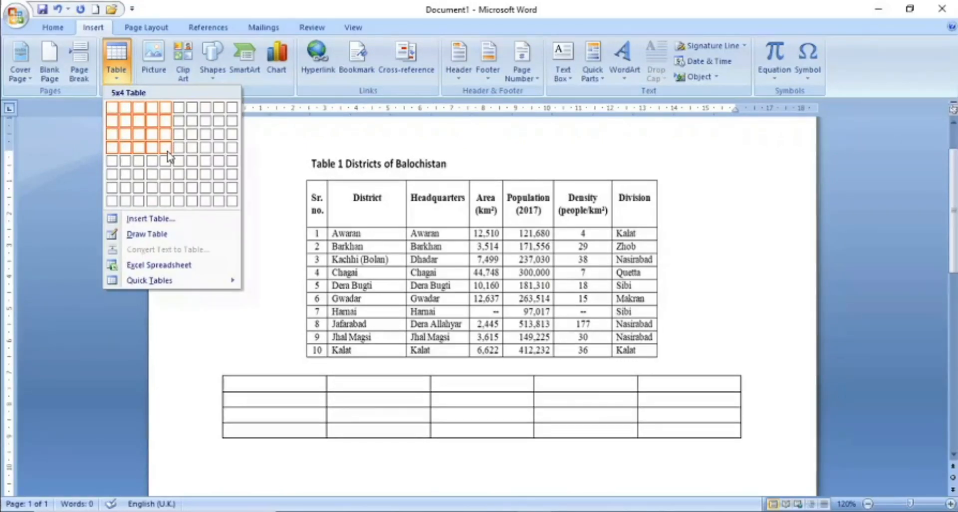
click(166, 224)
drag(459, 172, 732, 218)
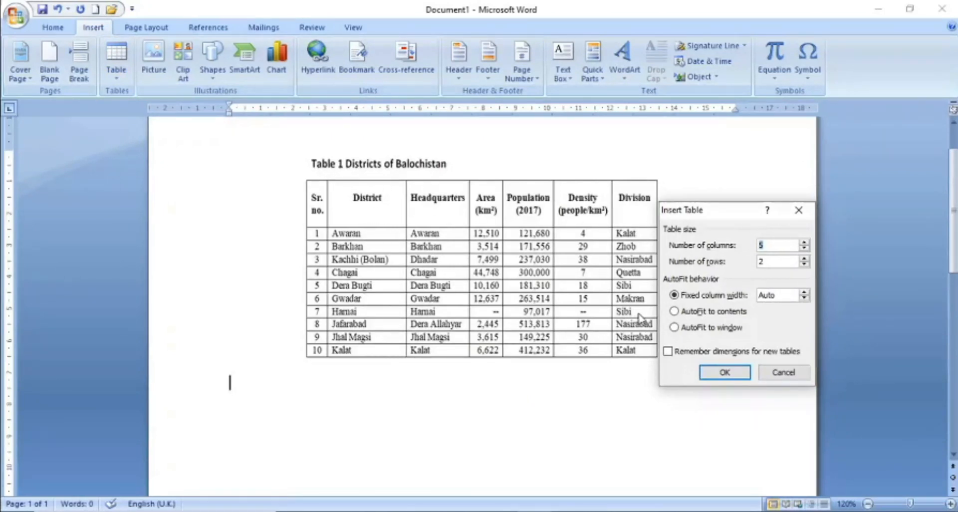
text(7)
click(783, 263)
text(11)
click(738, 372)
Step: Fill the new table's header row with Sr. No., District, Headquarters, Area, Population, Density and Division
drag(954, 225, 954, 247)
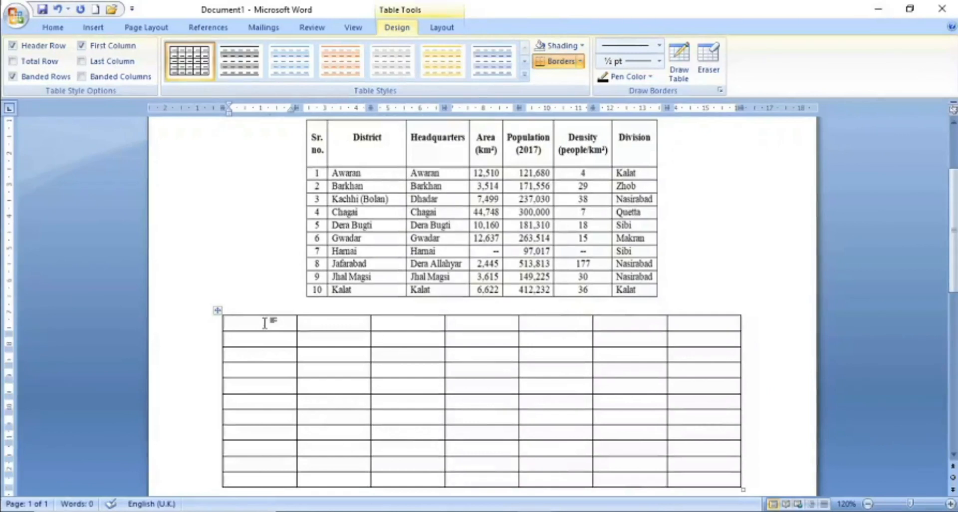
text(Sr)
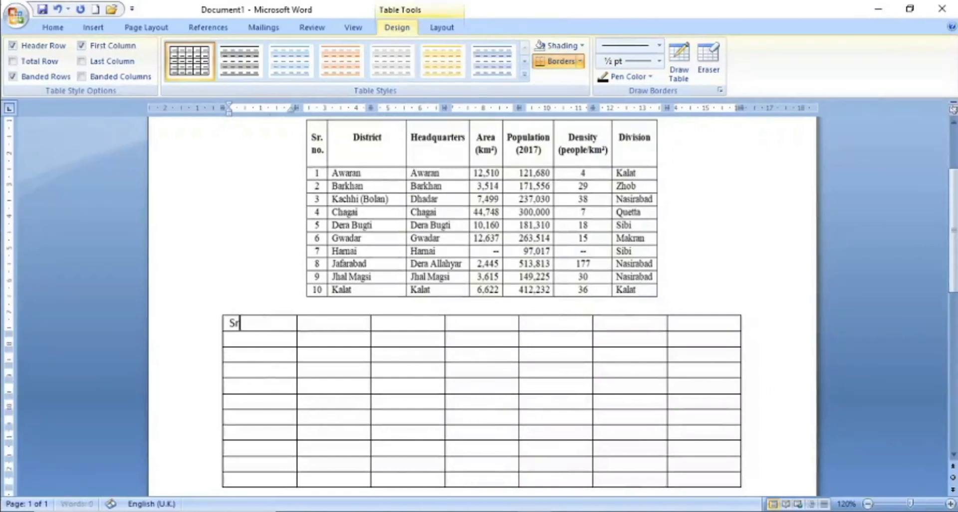
text(. No.)
key(Tab)
text(District)
key(Tab)
text(Headquarters)
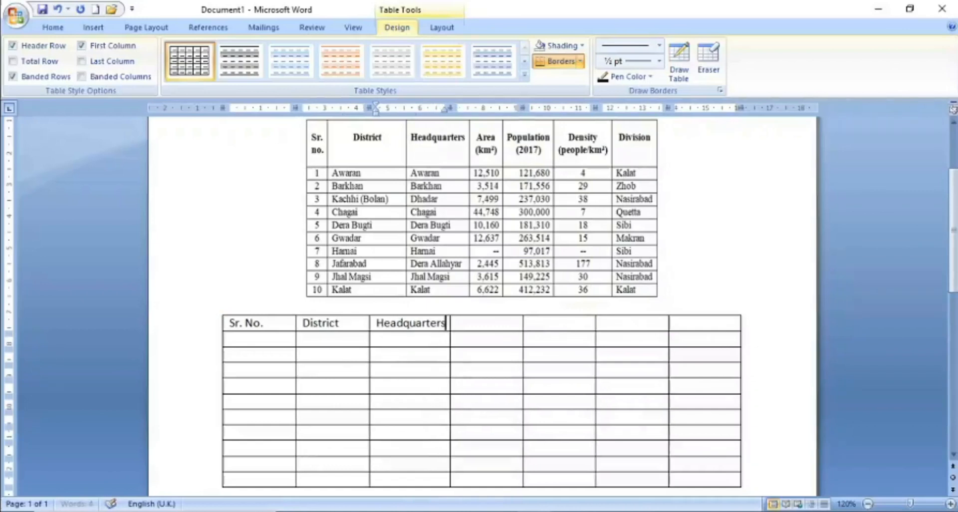
key(Tab)
text(Area)
key(Tab)
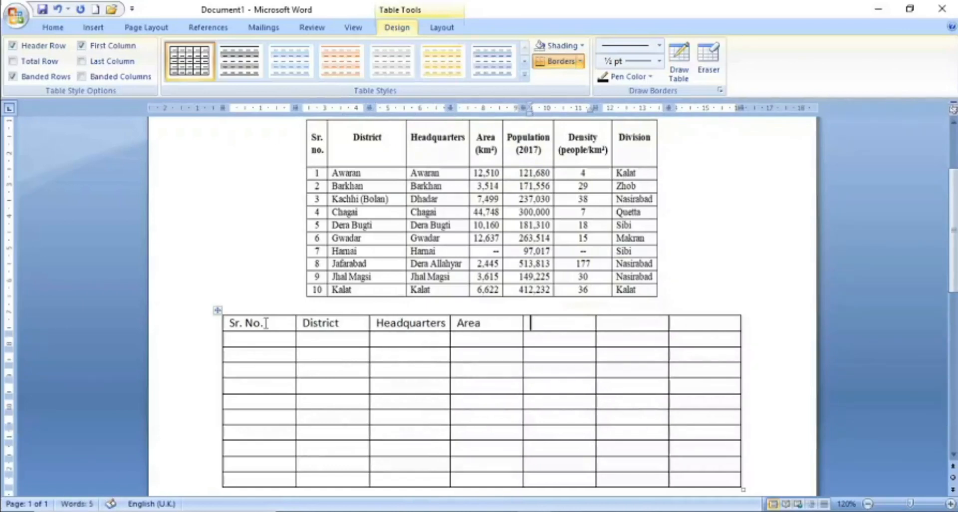
text(Population)
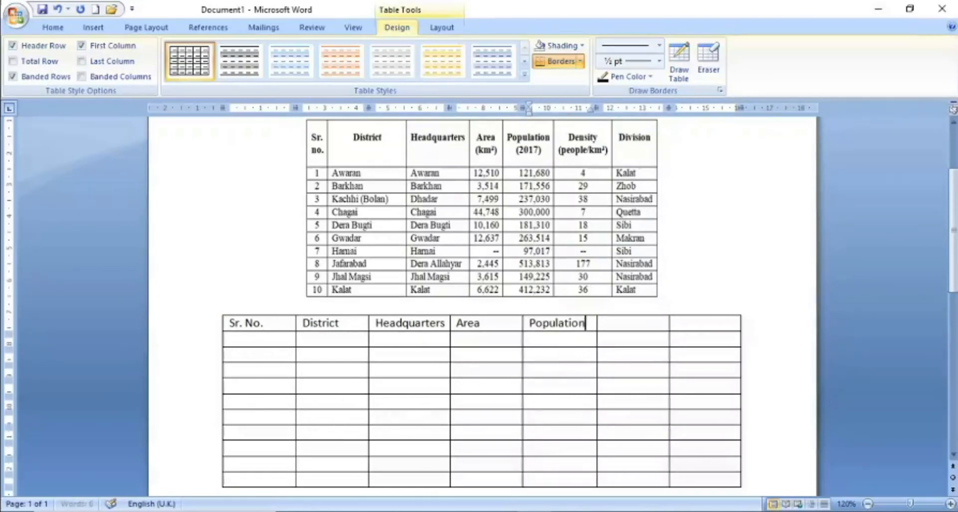
key(Tab)
text(Density)
key(Tab)
text(Division)
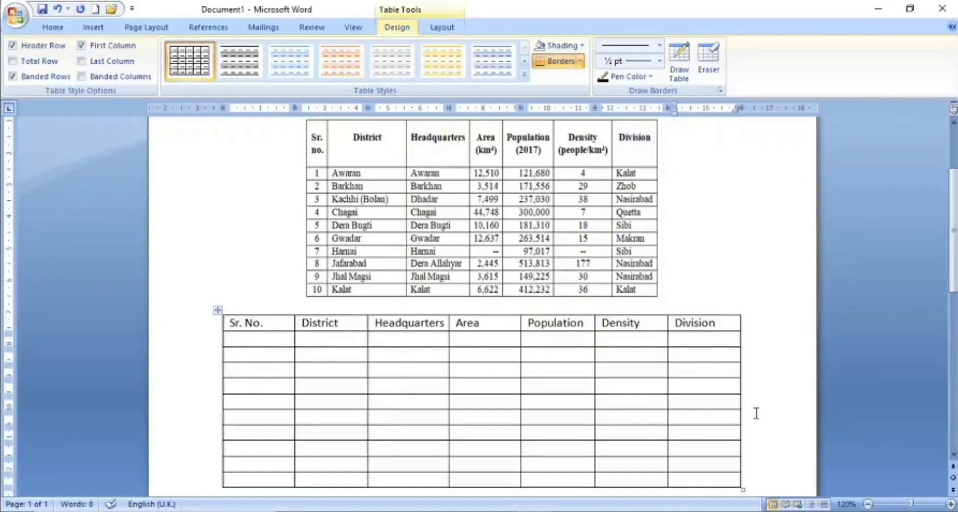
Step: Fill the first data row with 1, Awaran, Awaran, 12.510, 121.680, 4 and Kalat
key(Tab)
text(1)
key(Tab)
text(Awaran)
key(Tab)
text(Awaran)
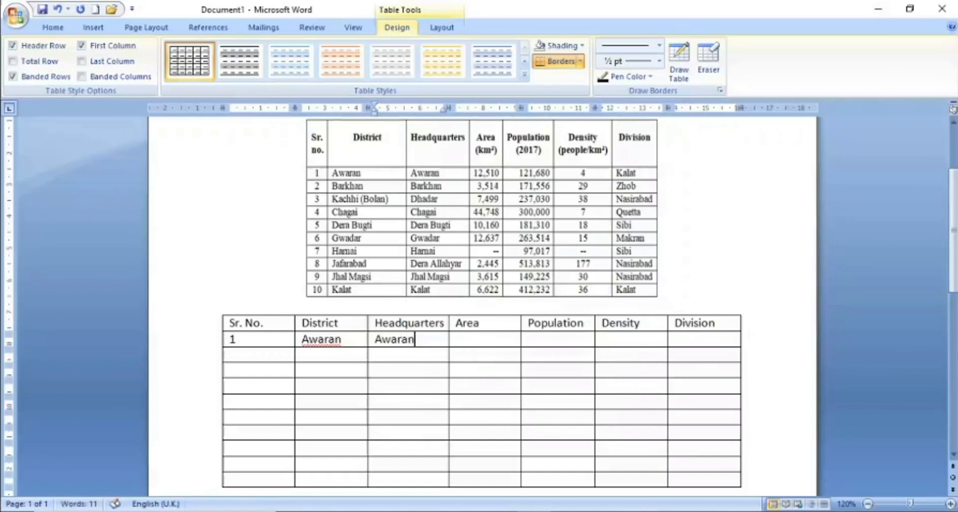
key(Tab)
text(12)
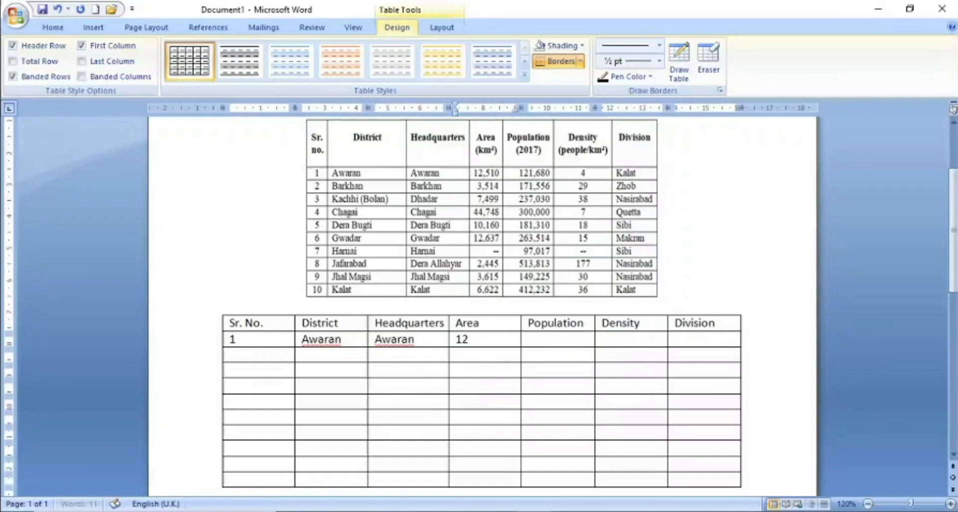
text(.510)
key(Tab)
text(1)
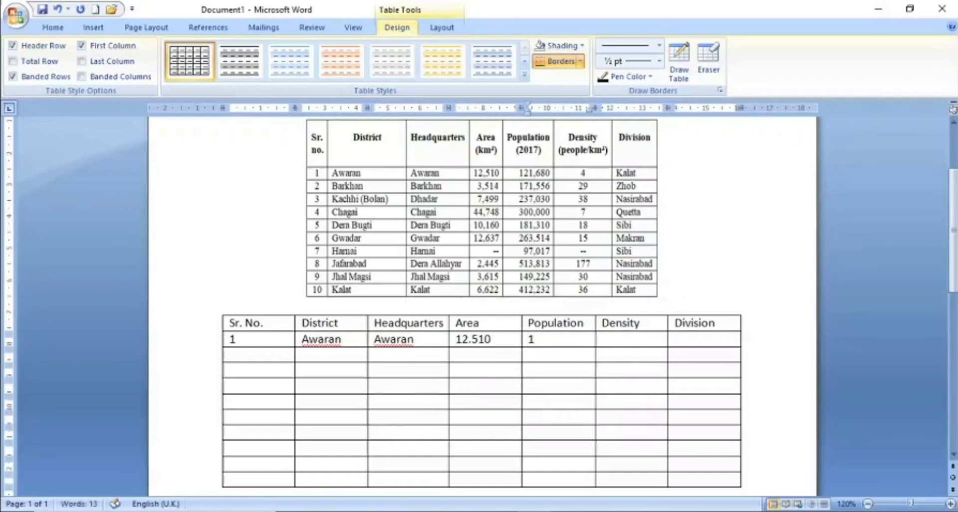
text(21.680)
key(Tab)
text(4)
key(Tab)
text(Kalat)
Step: Fill the second data row with 2, Barkhan, Barkhan, 3.514, 171.556, 29 and Zhob
key(Tab)
text(2)
key(Tab)
text(Barkhan)
key(Tab)
text(Barkhan)
key(Tab)
text(3.514)
key(Tab)
text(171.556)
key(Tab)
text(29)
key(Tab)
text(Zhob)
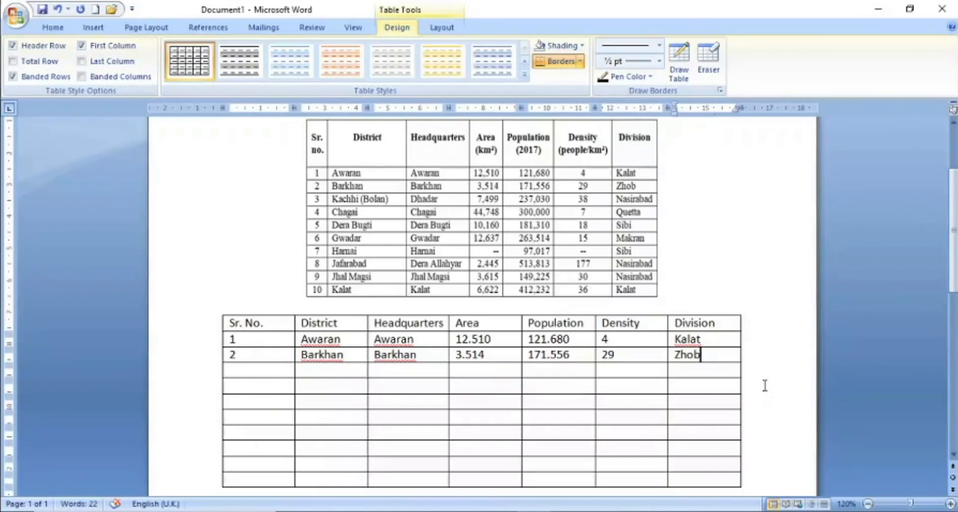
Step: Centre the header row's text and make it bold
drag(717, 322, 438, 322)
click(549, 416)
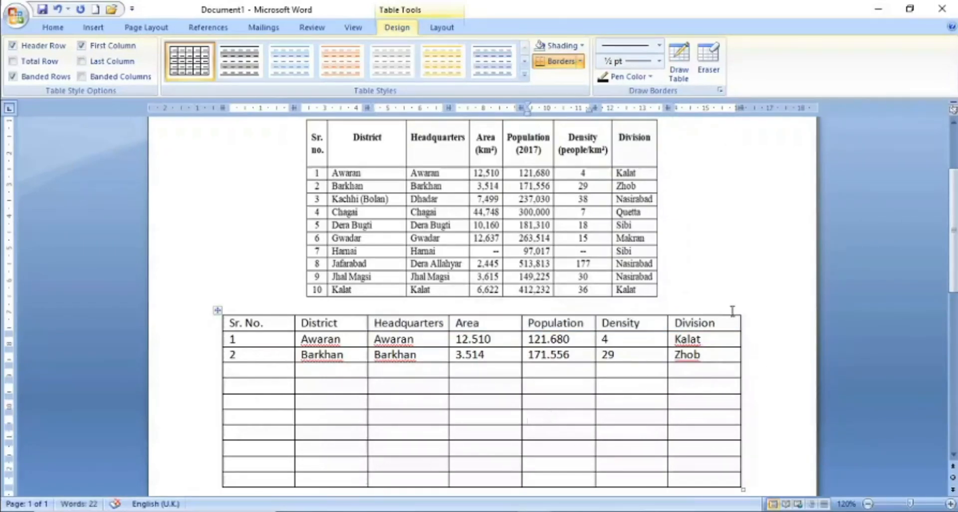
drag(728, 324, 232, 324)
click(53, 26)
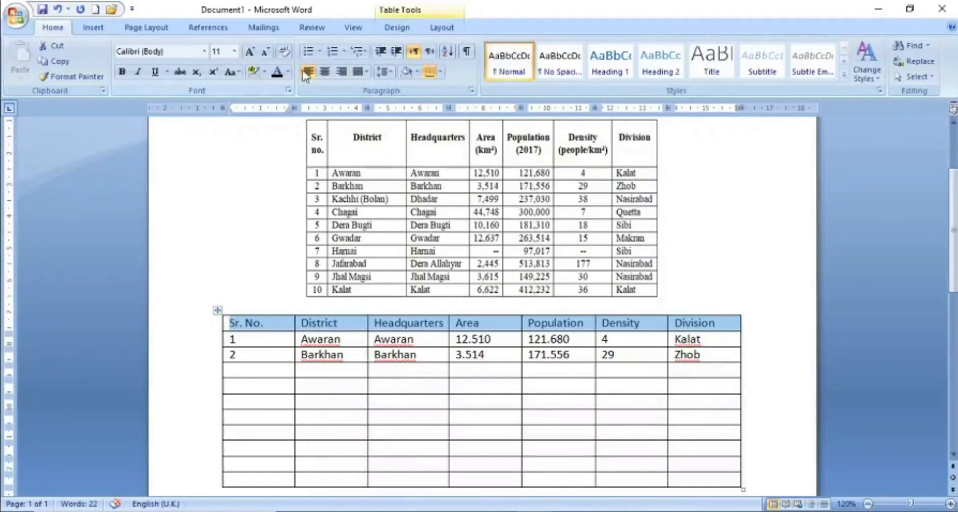
click(324, 72)
click(122, 71)
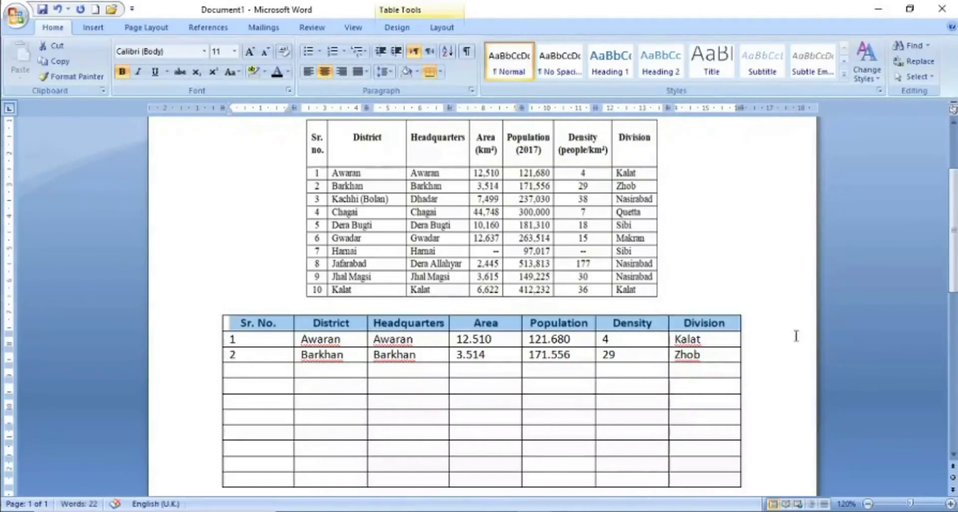
click(744, 370)
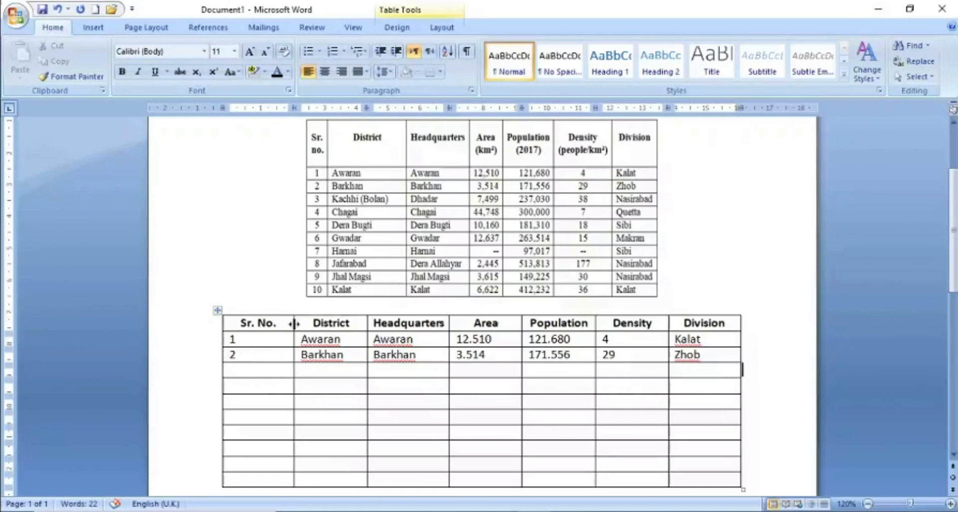
Step: Adjust the column borders to narrow Sr. No., Headquarters, Area, Density and the neighbouring columns closer to their contents
drag(294, 323, 260, 323)
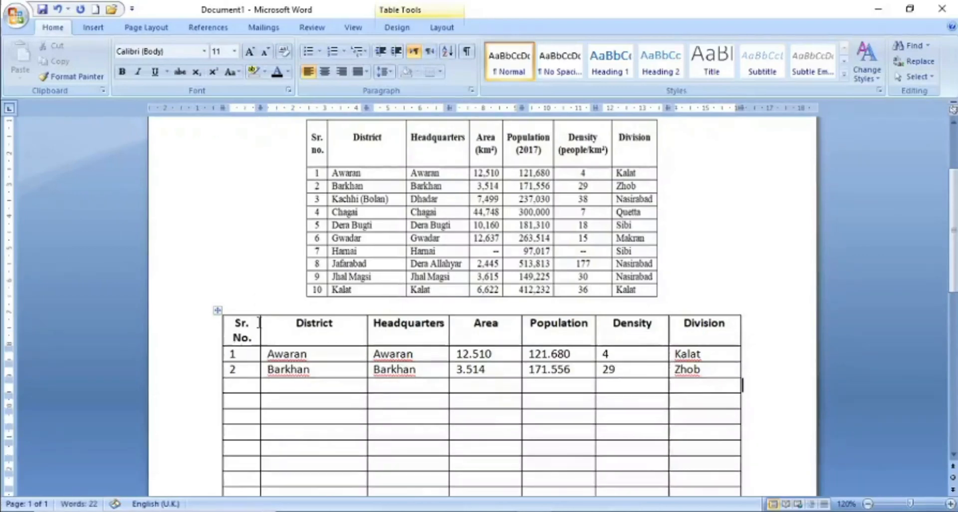
drag(365, 330, 349, 330)
drag(449, 328, 440, 327)
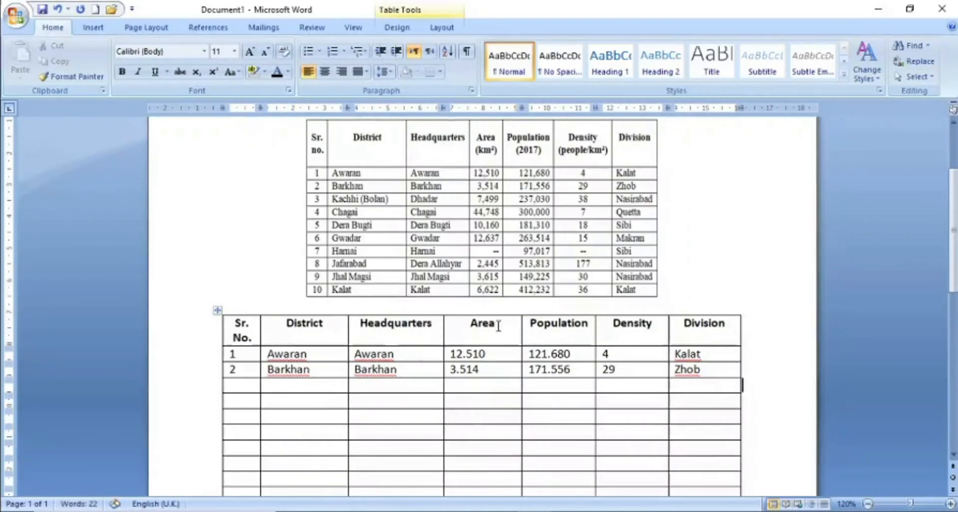
drag(522, 325, 502, 325)
drag(596, 325, 565, 327)
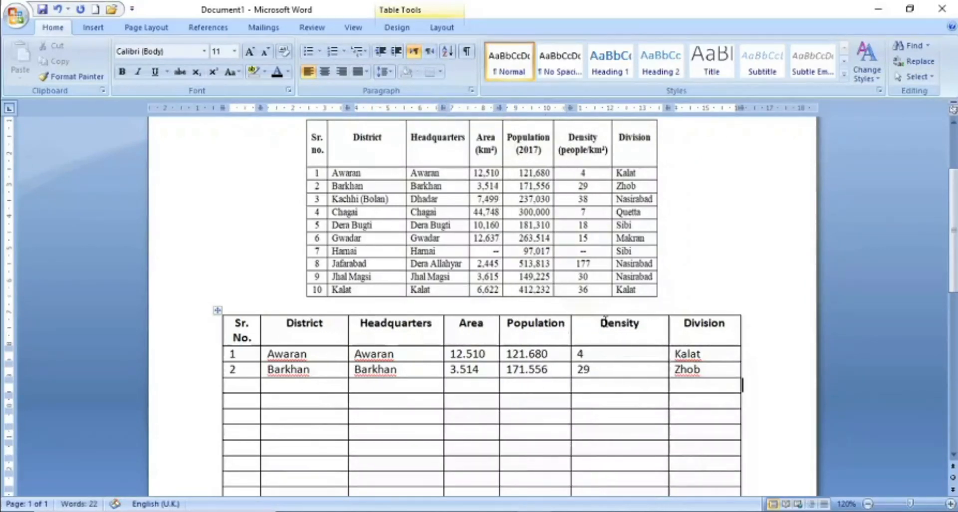
double_click(669, 377)
Step: Centre the Area, Population, Density and Division values in both filled data rows, and their serial numbers
drag(673, 369, 477, 367)
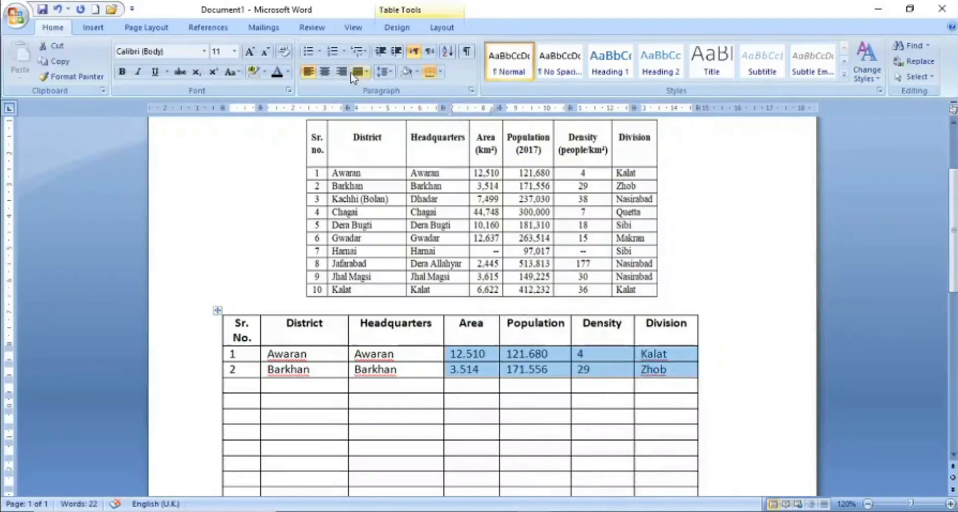
click(324, 72)
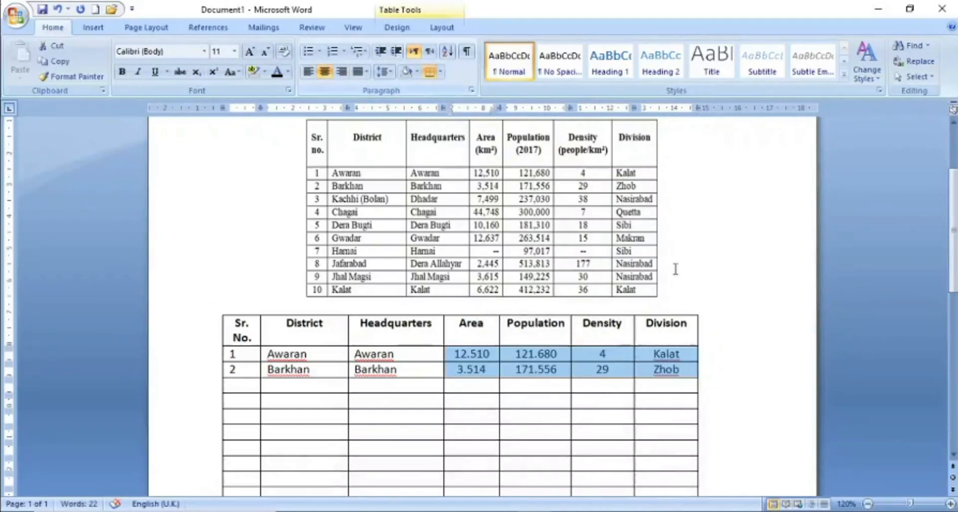
drag(955, 243, 956, 270)
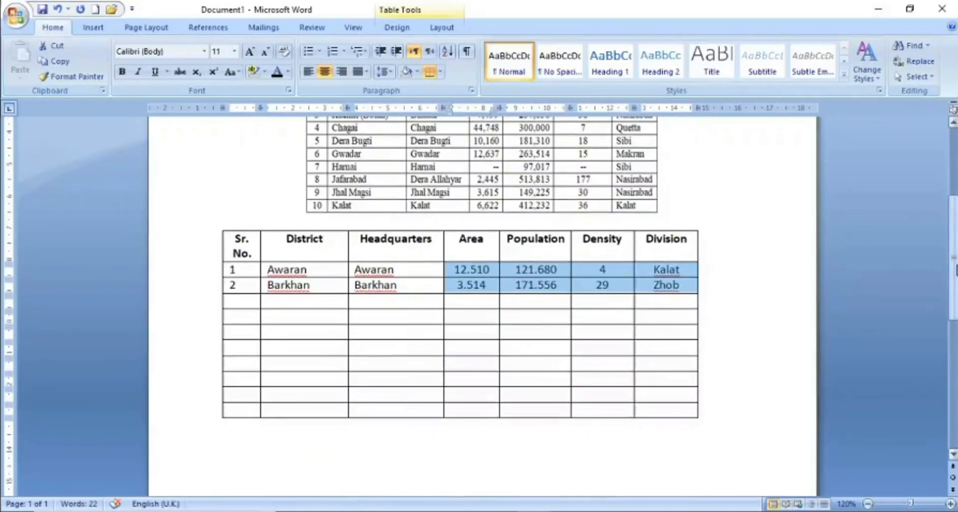
drag(255, 270, 256, 285)
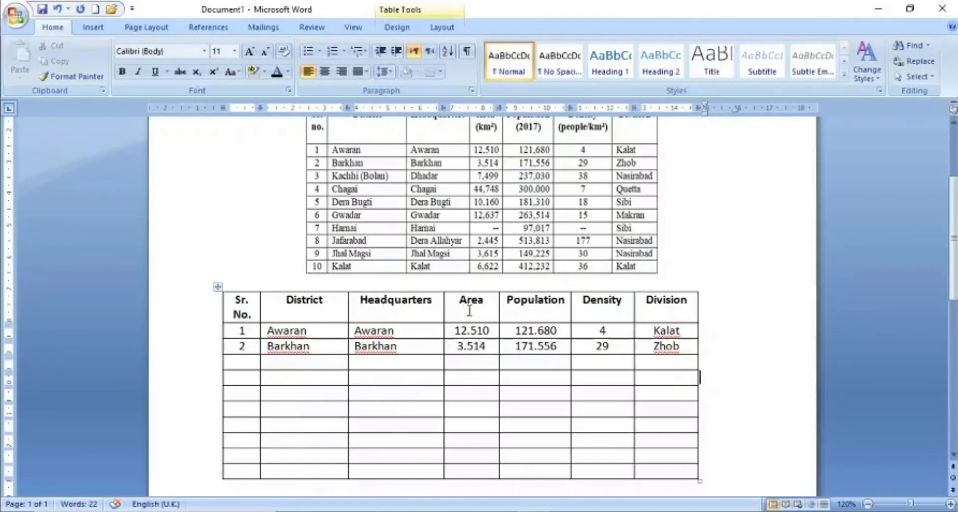
Step: Insert a blank column to the right of the Headquarters column and undo the insertion
right_click(413, 308)
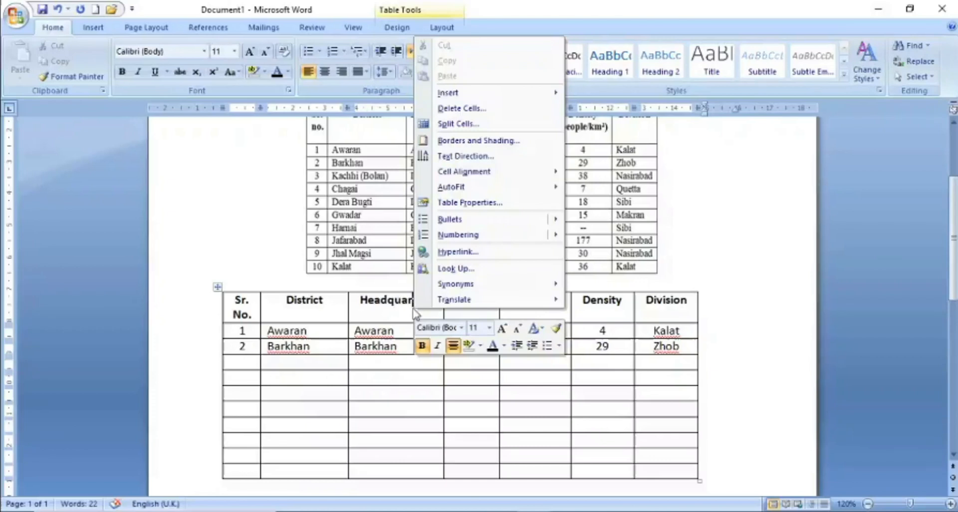
mouse_move(490, 96)
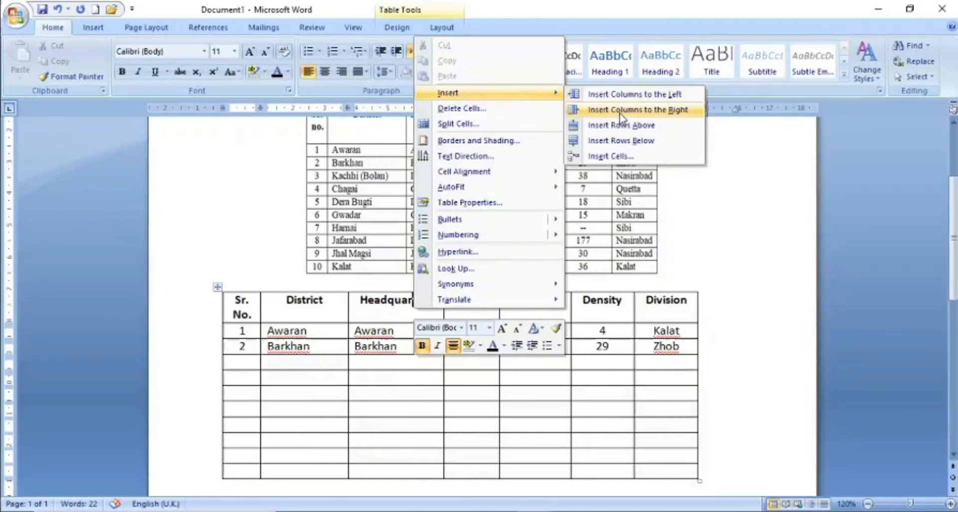
click(622, 111)
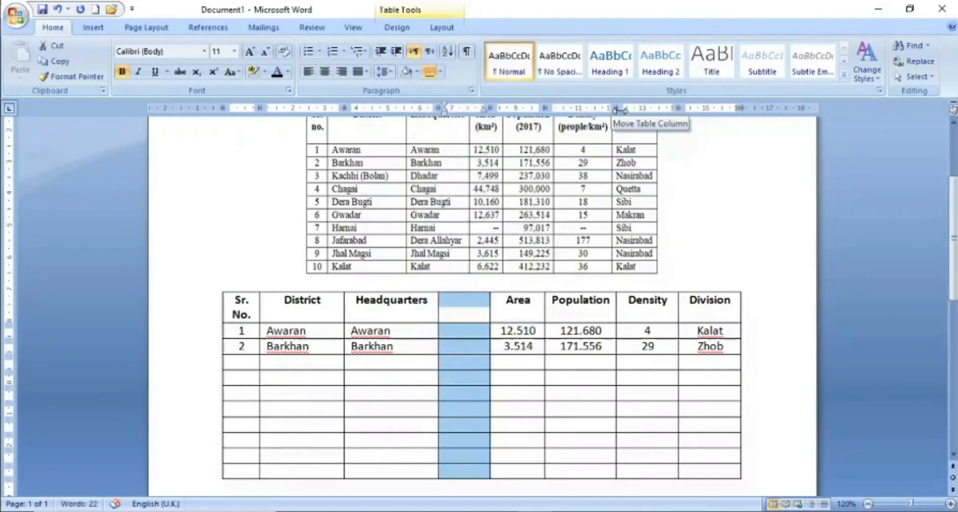
key(ctrl+z)
Step: Insert a blank column to the left of the Headquarters column
right_click(409, 313)
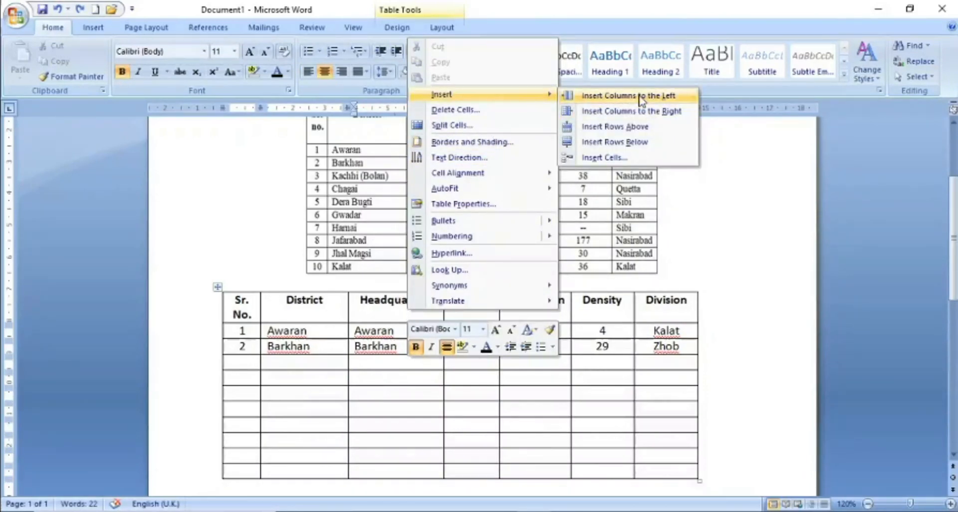
click(641, 100)
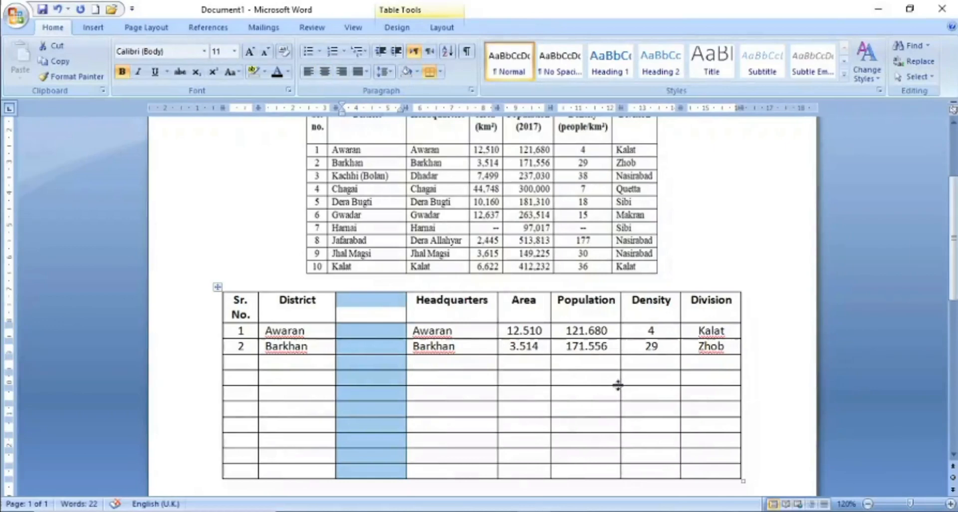
click(524, 414)
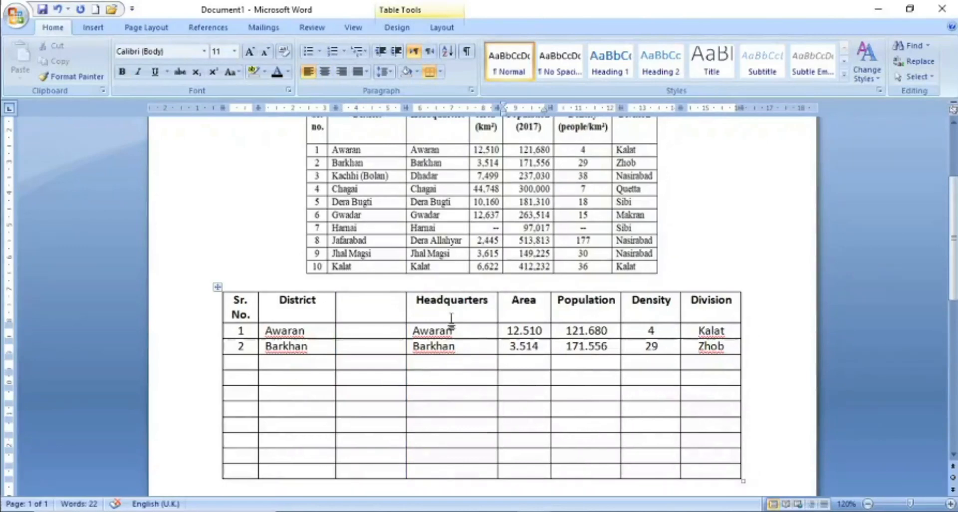
Step: Delete the entire blank column between District and Headquarters
right_click(368, 305)
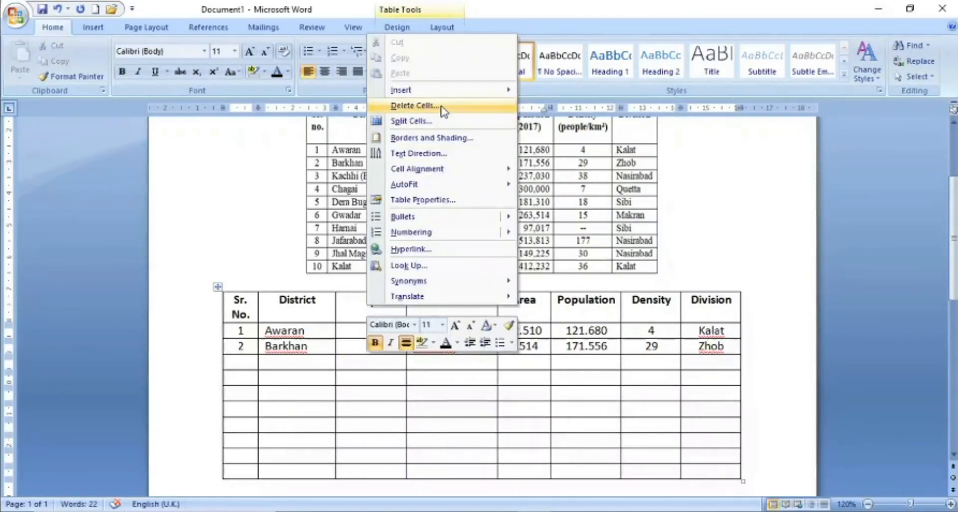
click(414, 105)
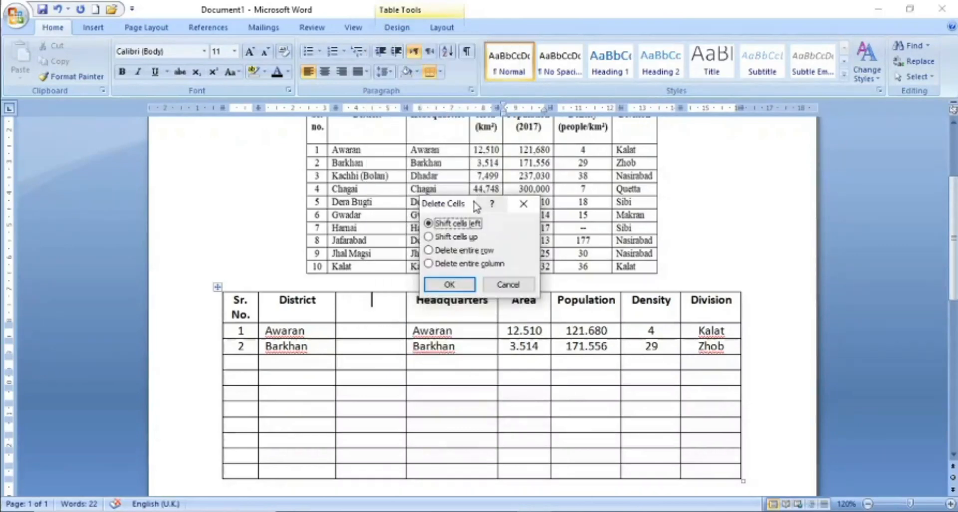
drag(475, 206, 471, 260)
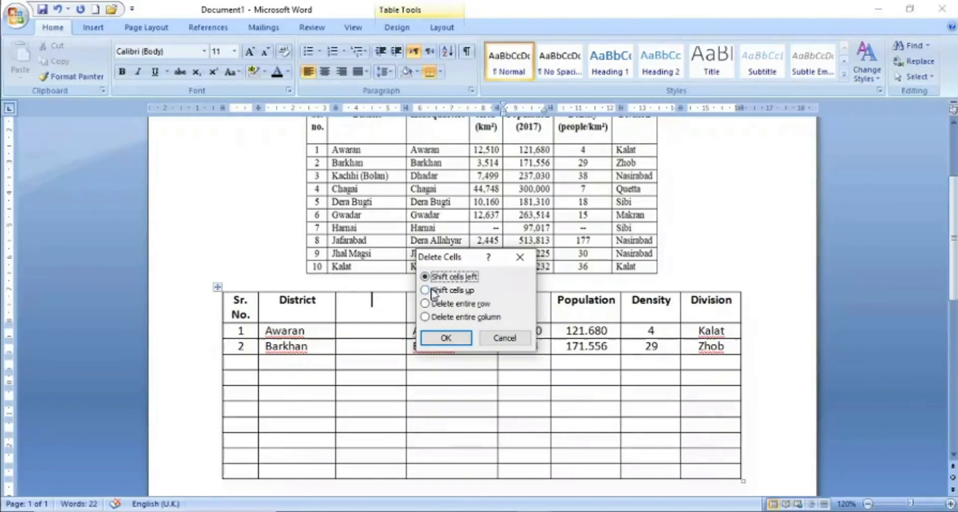
click(451, 316)
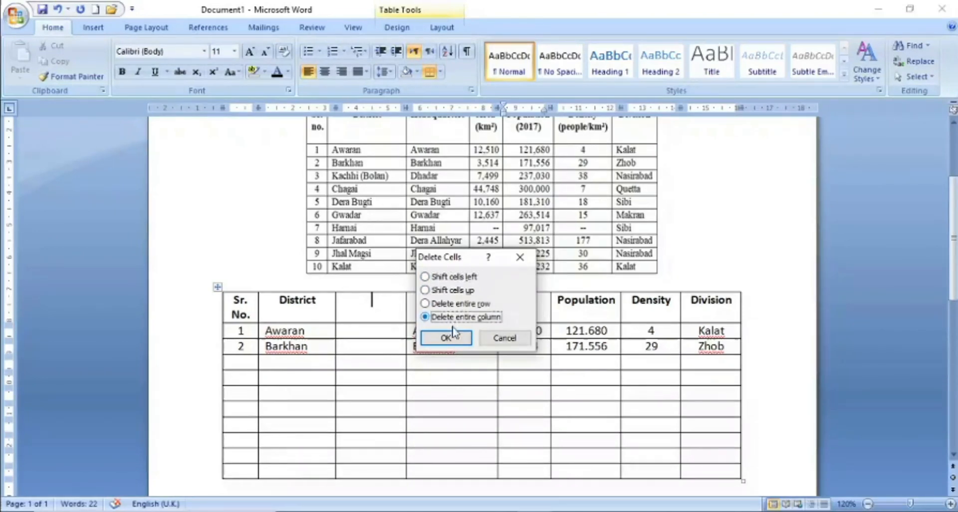
click(452, 339)
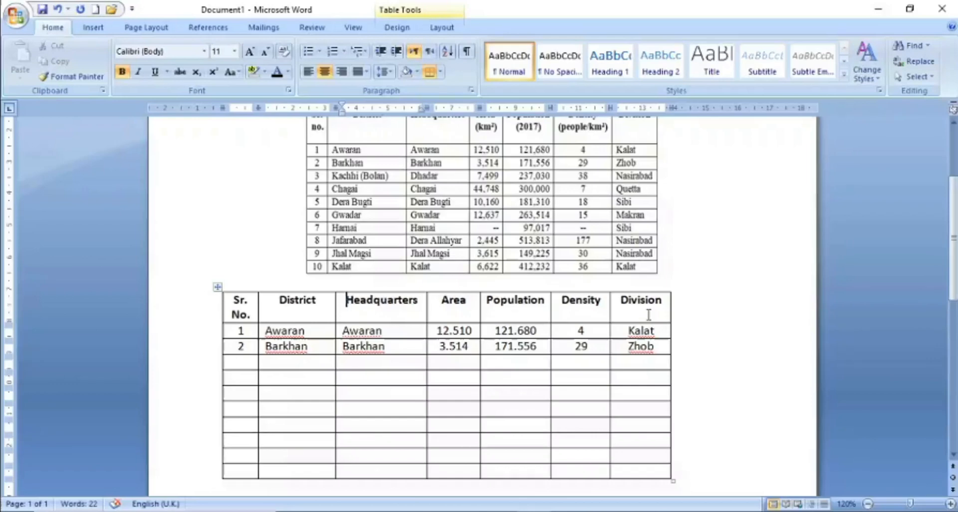
Step: Fill the third data row with 3, ABC, ABC and 1254 in each of the four remaining columns
click(246, 362)
text(3)
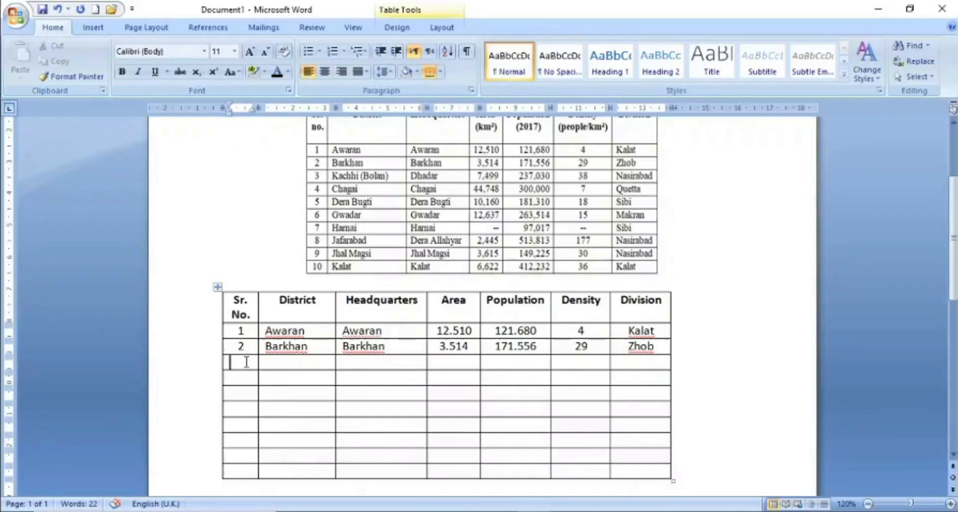
key(Tab)
text(ABC)
key(Tab)
text(ABC)
key(Tab)
text(1254)
key(Tab)
text(1254)
key(Tab)
text(1254)
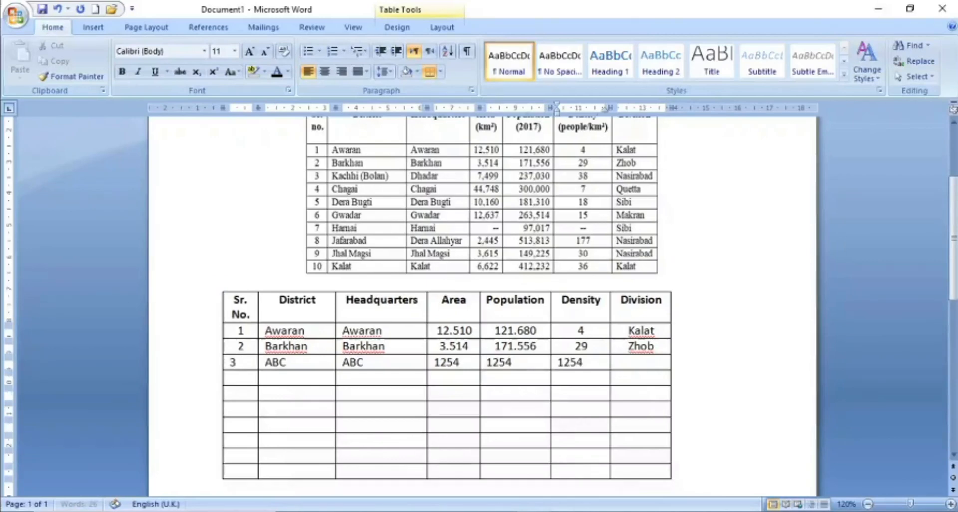
key(Tab)
text(1254)
key(Tab)
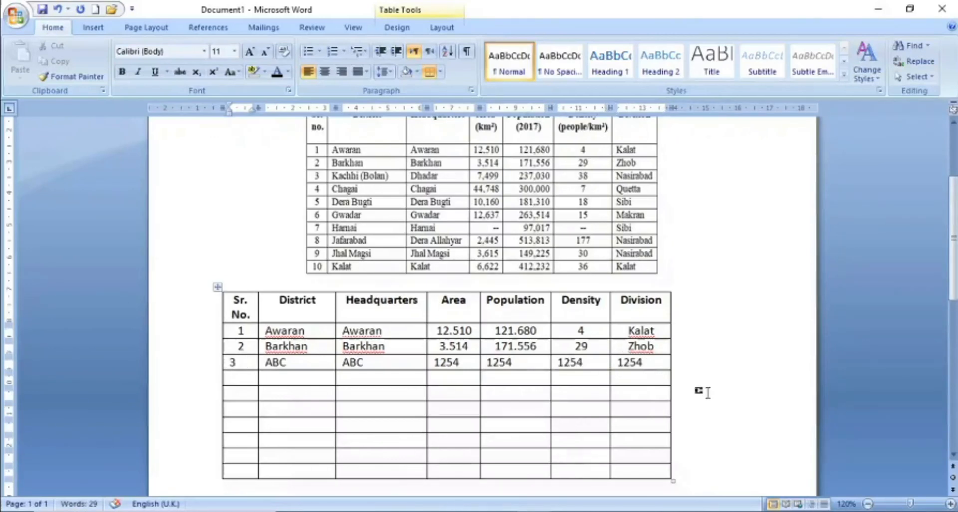
Step: Delete the entire third data row containing the ABC entries
right_click(246, 361)
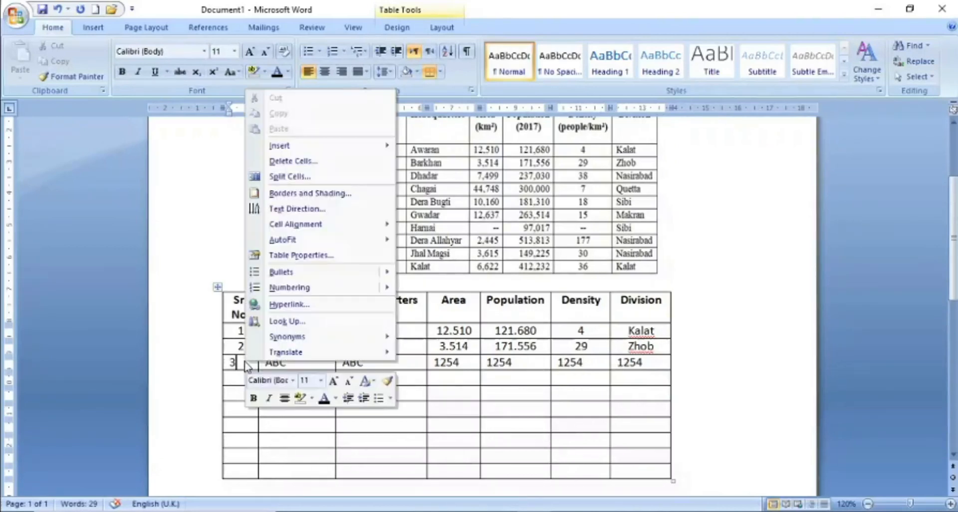
click(309, 162)
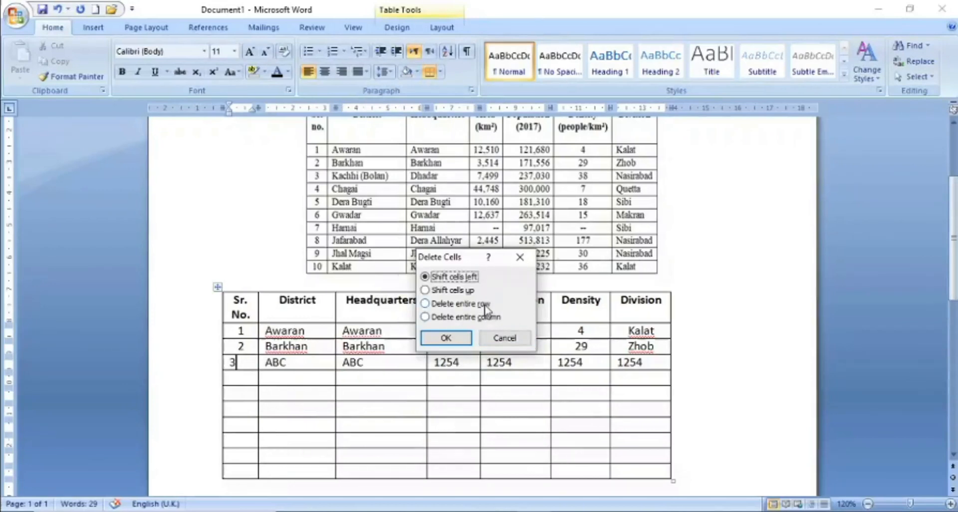
click(447, 303)
click(447, 339)
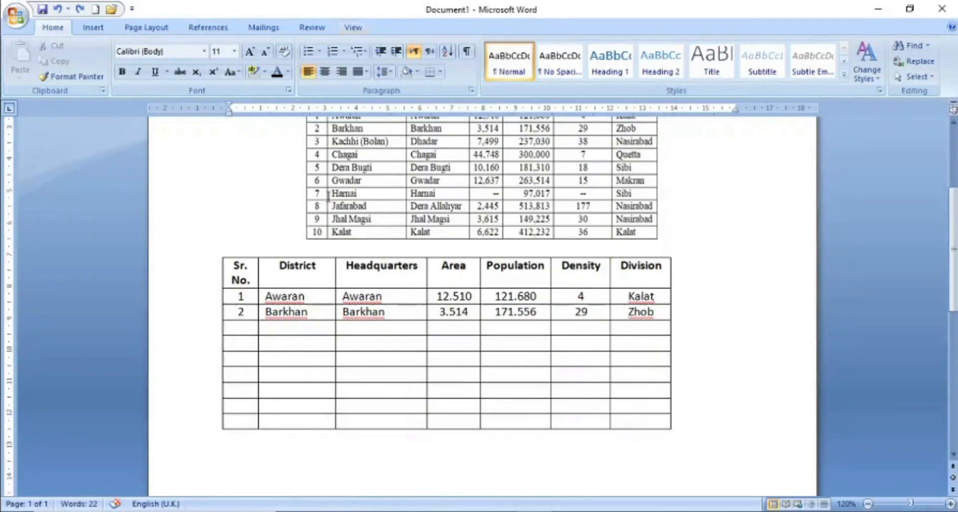
Step: Apply a built-in blue table style with banded rows to the whole table, and switch it back to the plain grid style
click(218, 253)
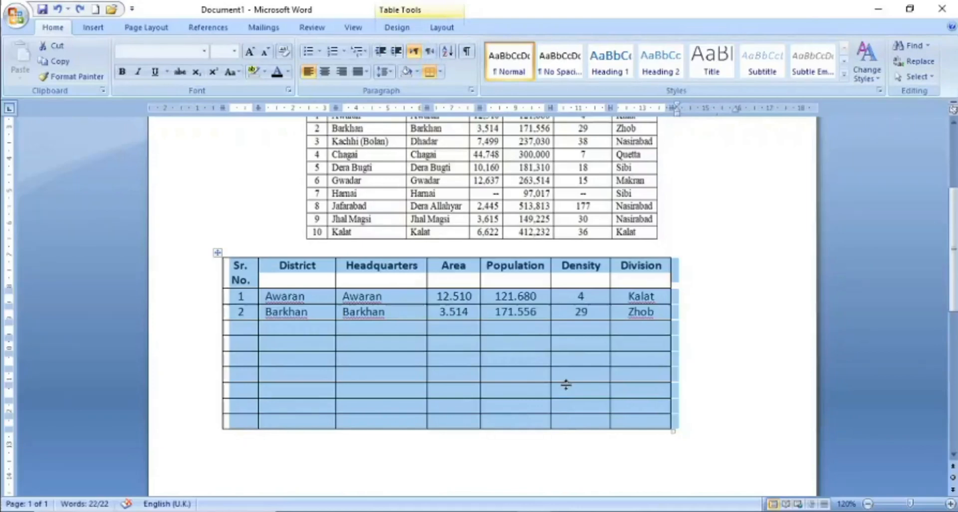
click(397, 27)
click(525, 77)
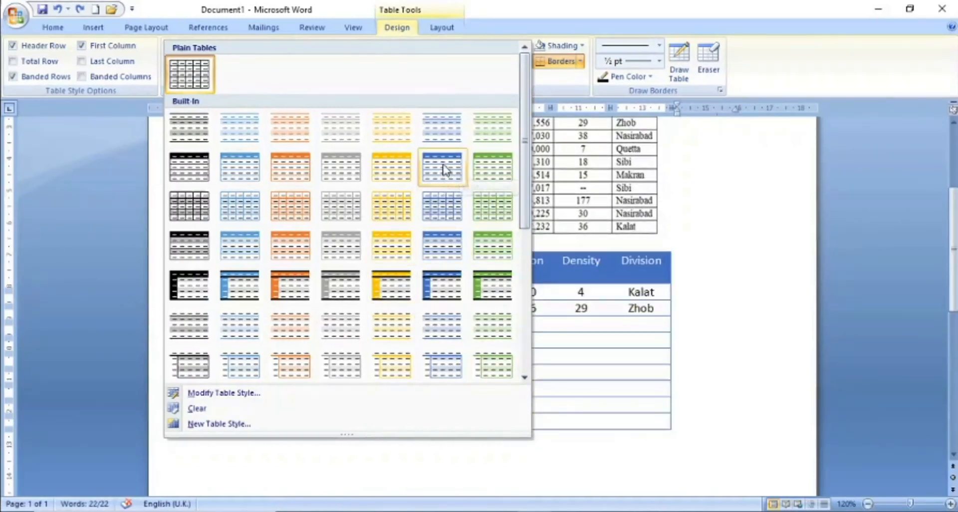
click(243, 207)
click(753, 358)
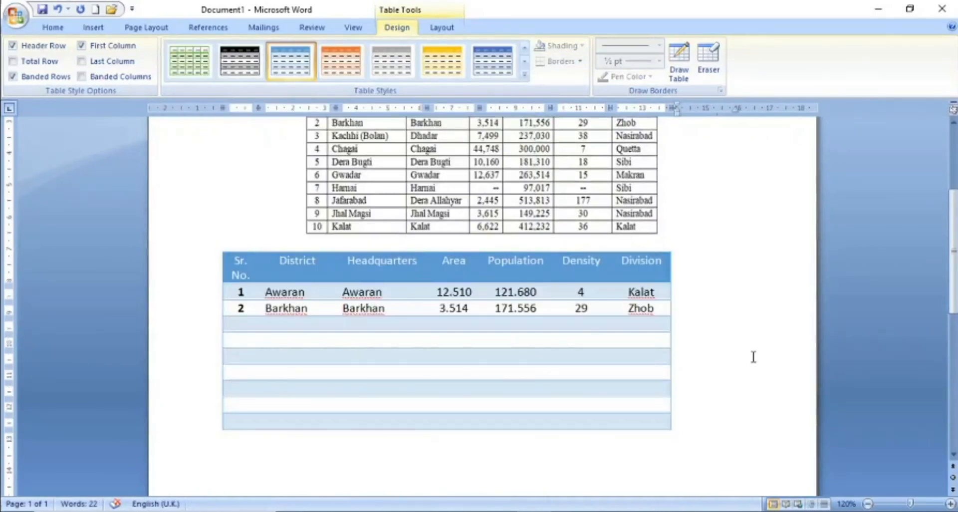
click(524, 74)
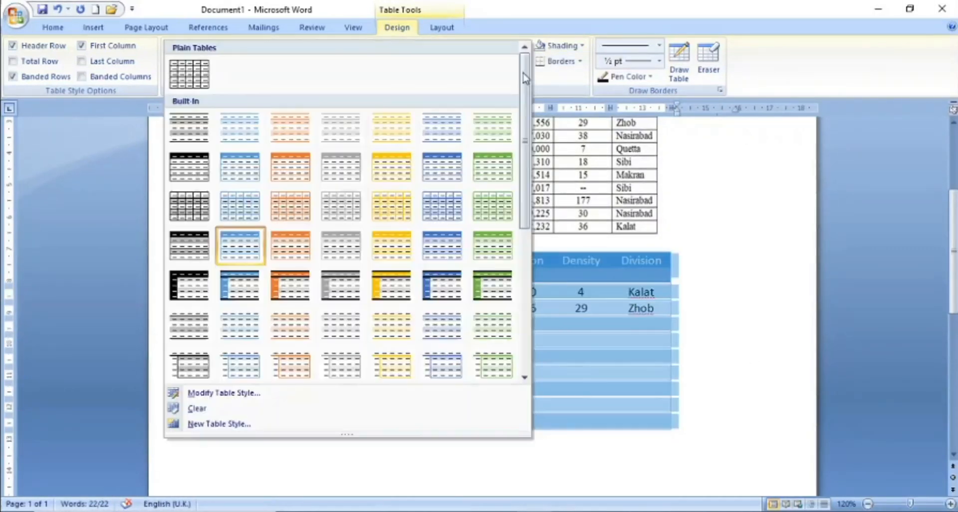
click(189, 74)
click(225, 250)
Step: Remove every border from the whole districts table
click(217, 251)
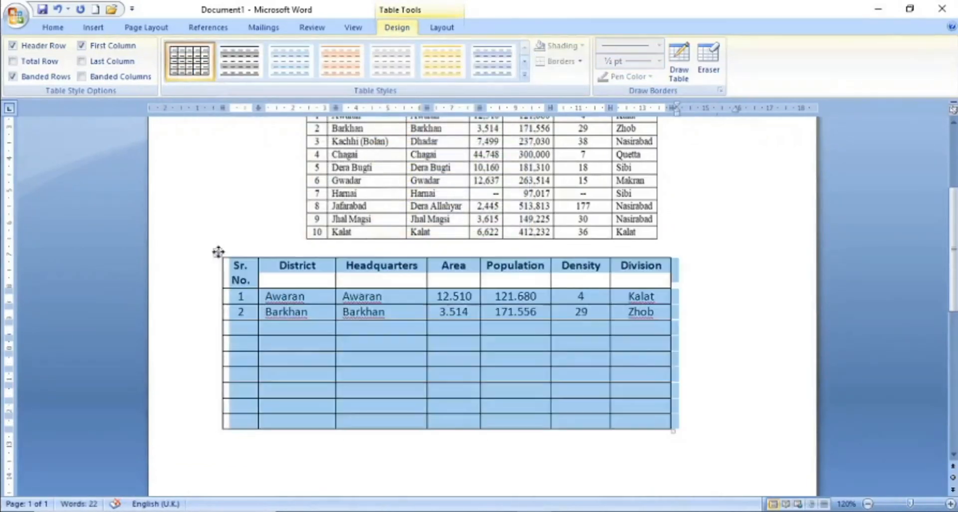
click(583, 46)
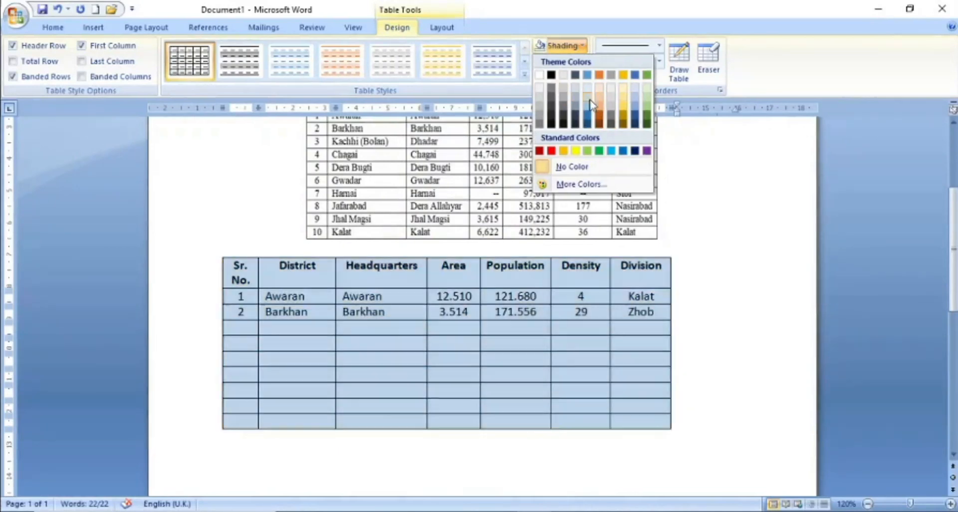
key(Escape)
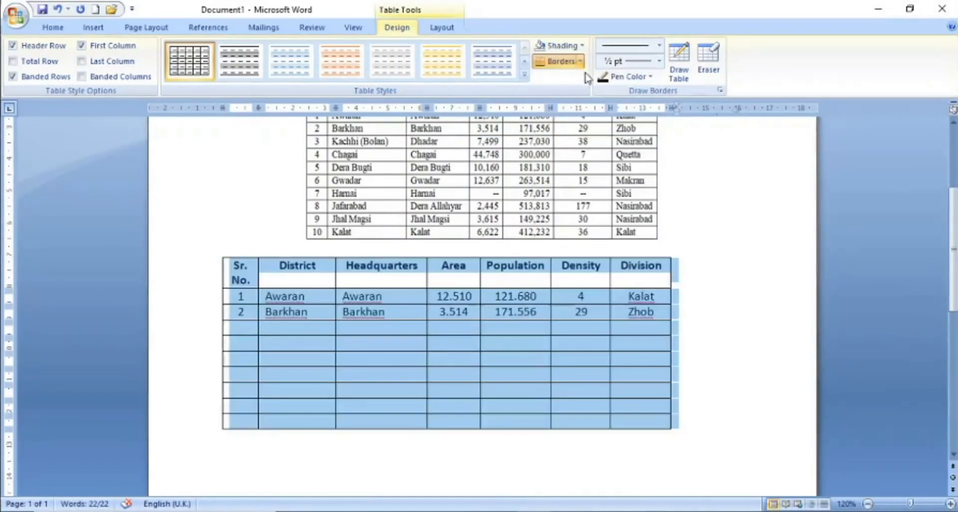
click(580, 60)
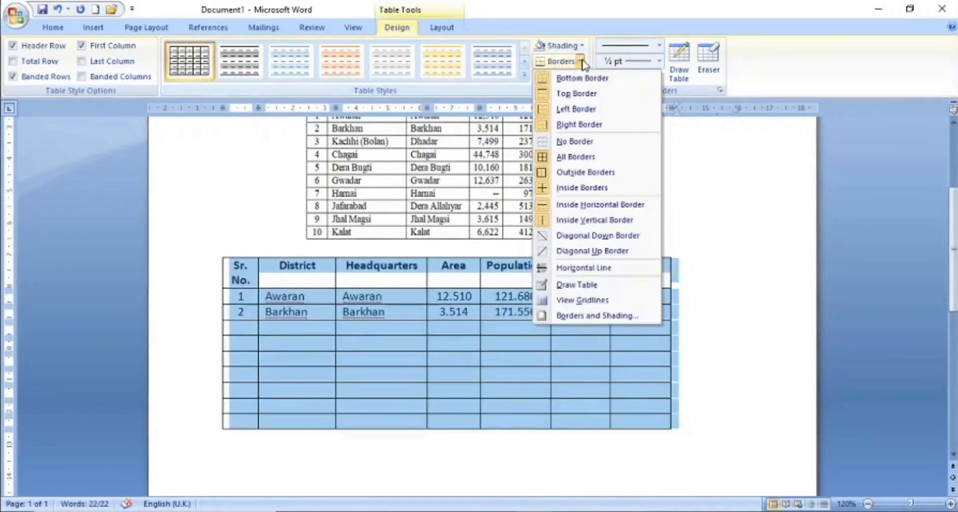
click(583, 142)
click(758, 374)
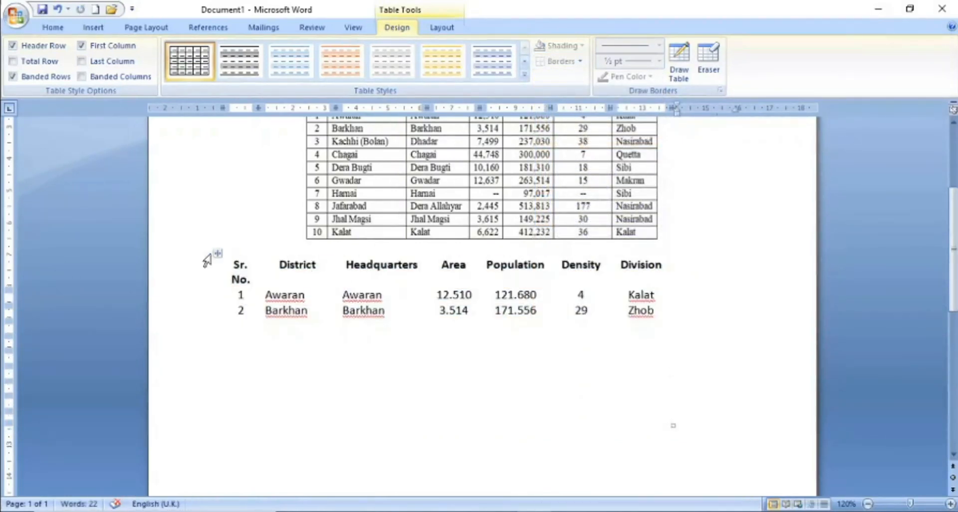
Step: Apply outside borders only to the whole districts table
click(218, 253)
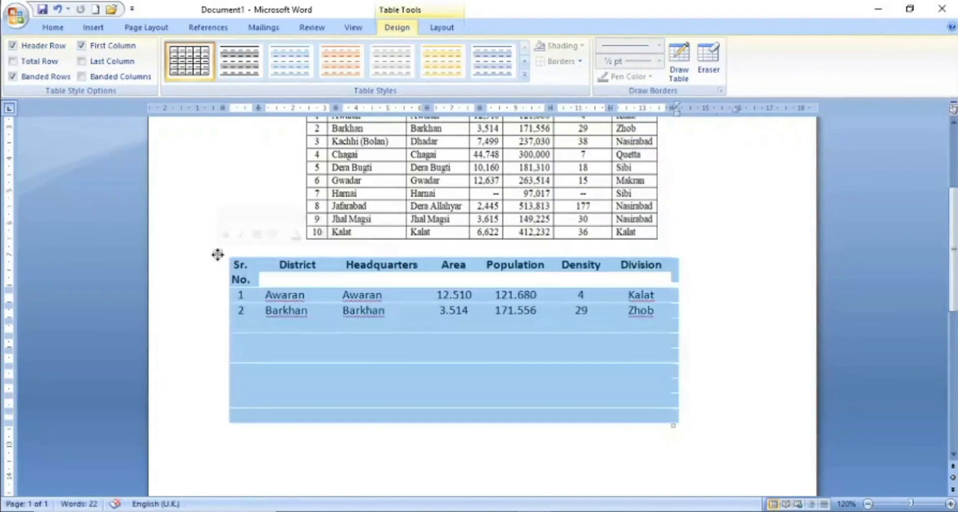
click(580, 61)
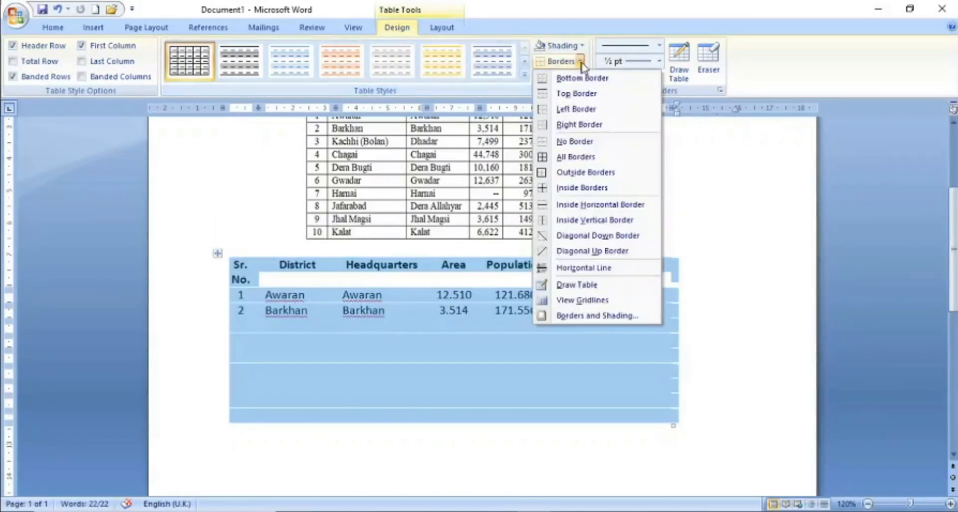
click(593, 174)
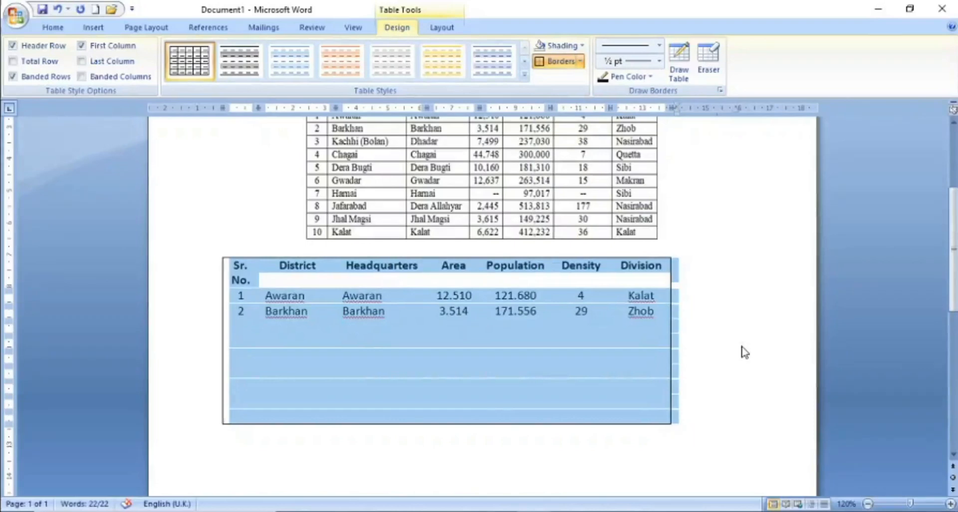
Step: Apply all borders, inside and outside, to the whole districts table
click(580, 61)
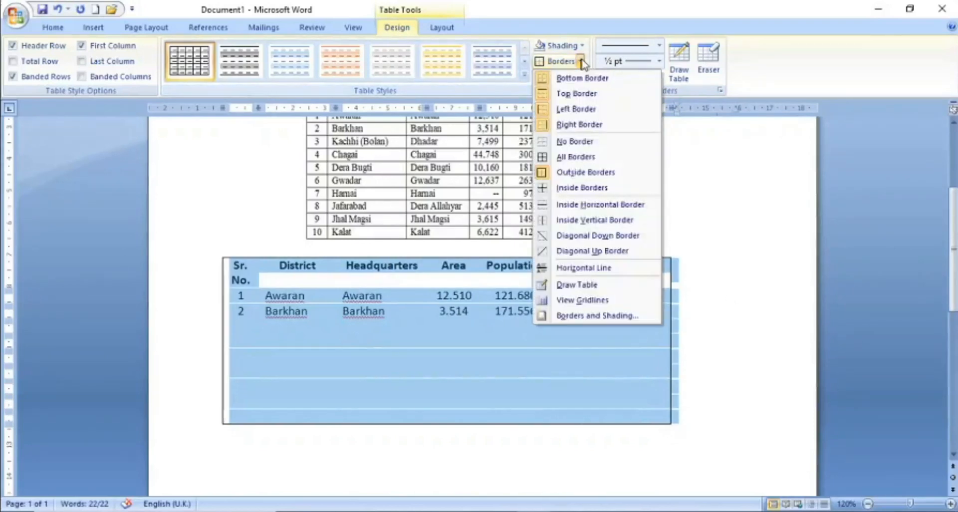
click(595, 162)
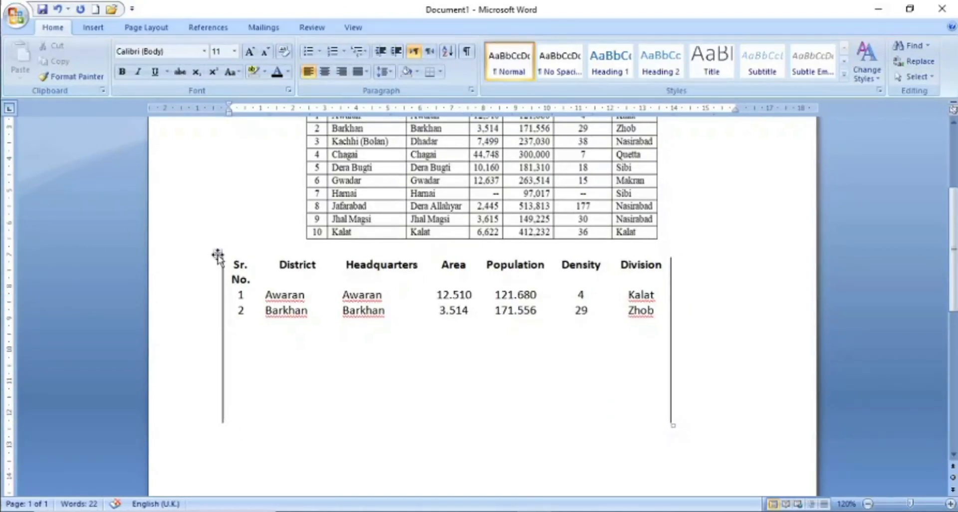
click(217, 254)
click(559, 61)
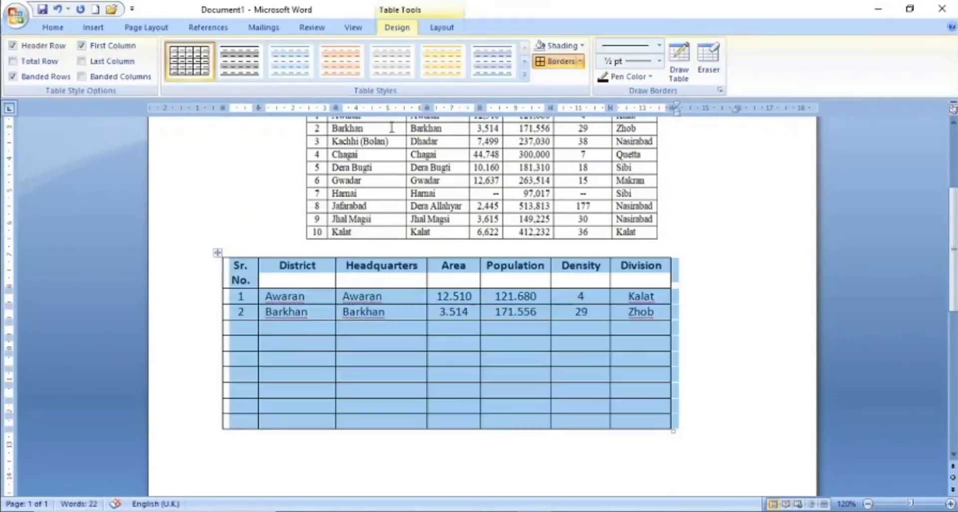
Step: Insert a blank row above the Barkhan row and undo the insertion
click(447, 29)
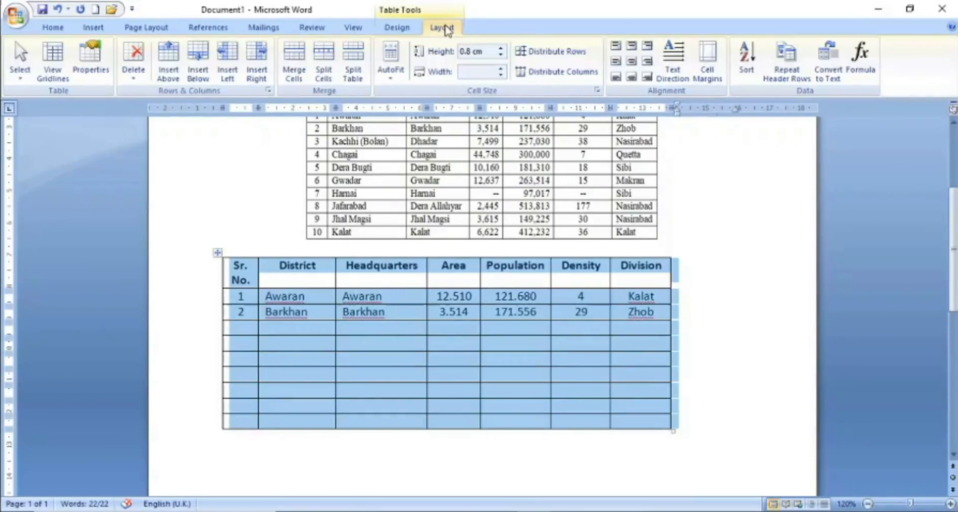
click(136, 80)
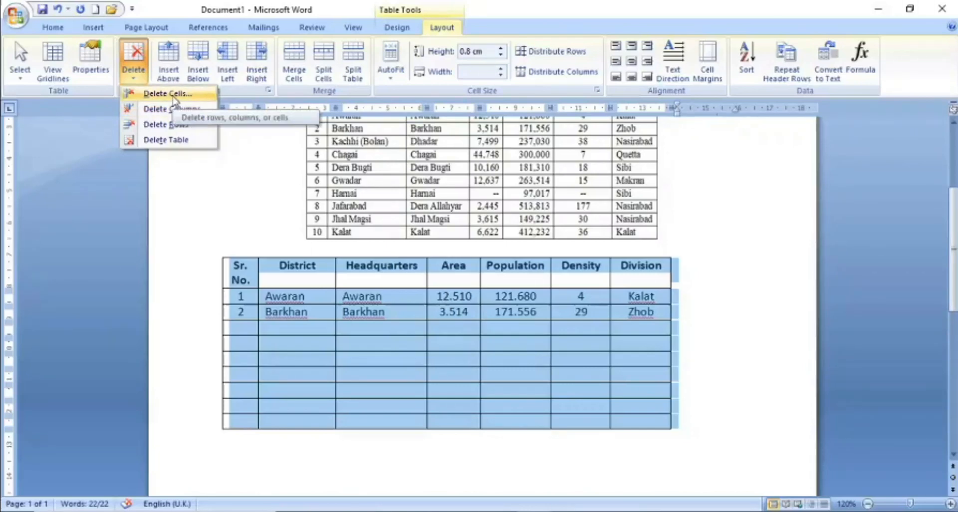
click(266, 374)
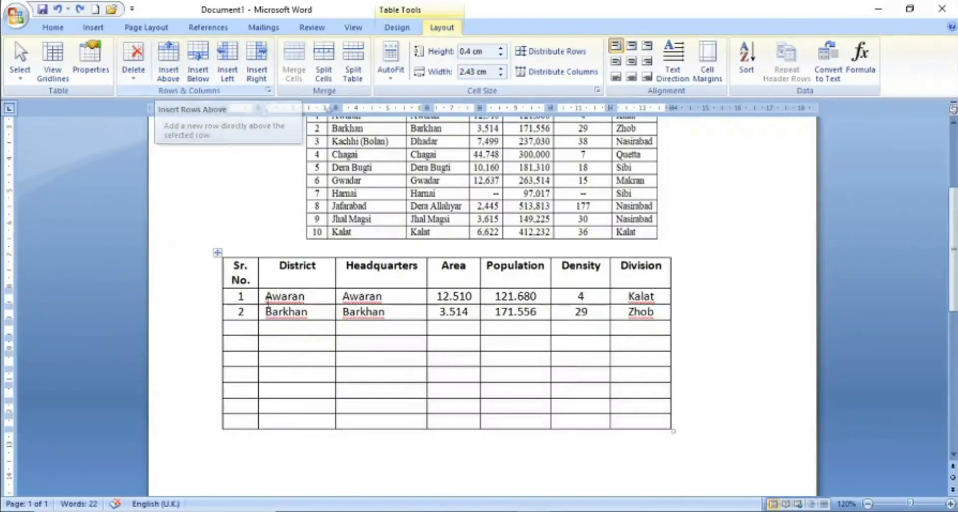
click(246, 313)
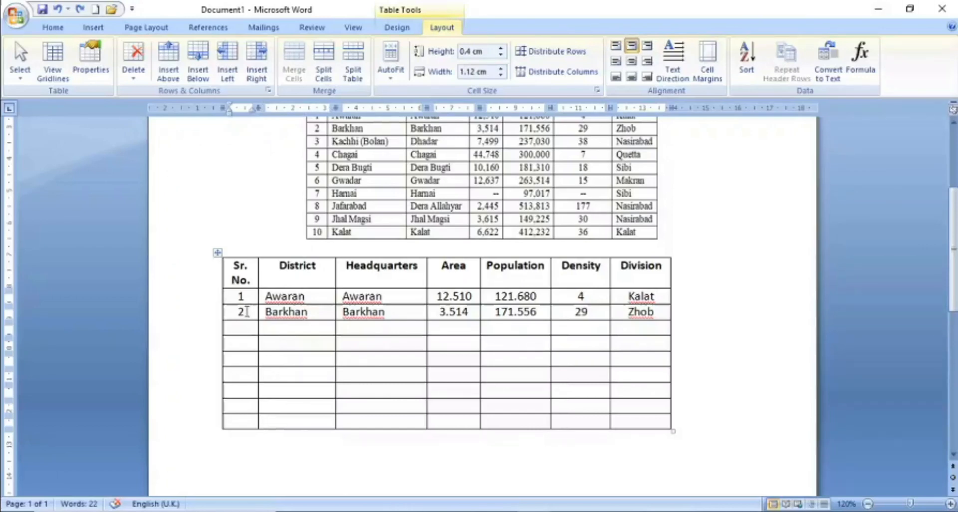
click(170, 64)
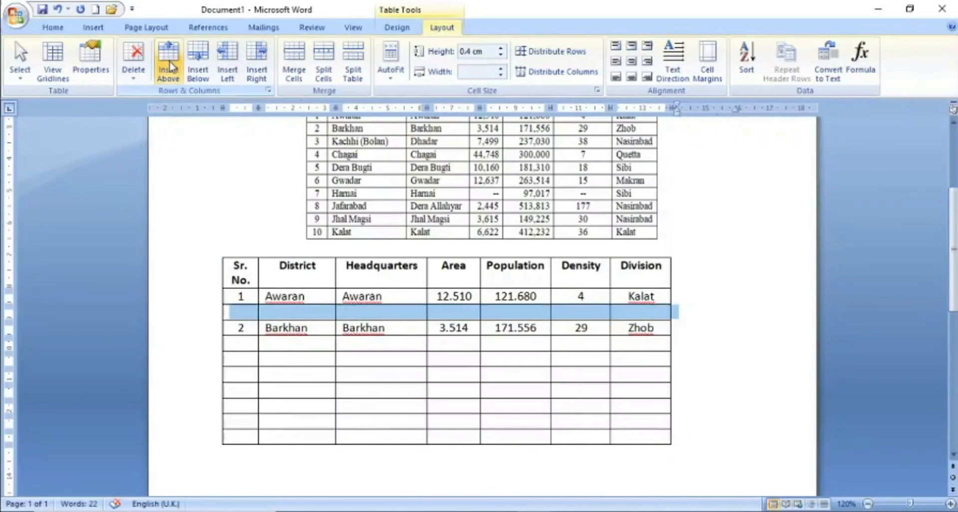
key(ctrl+z)
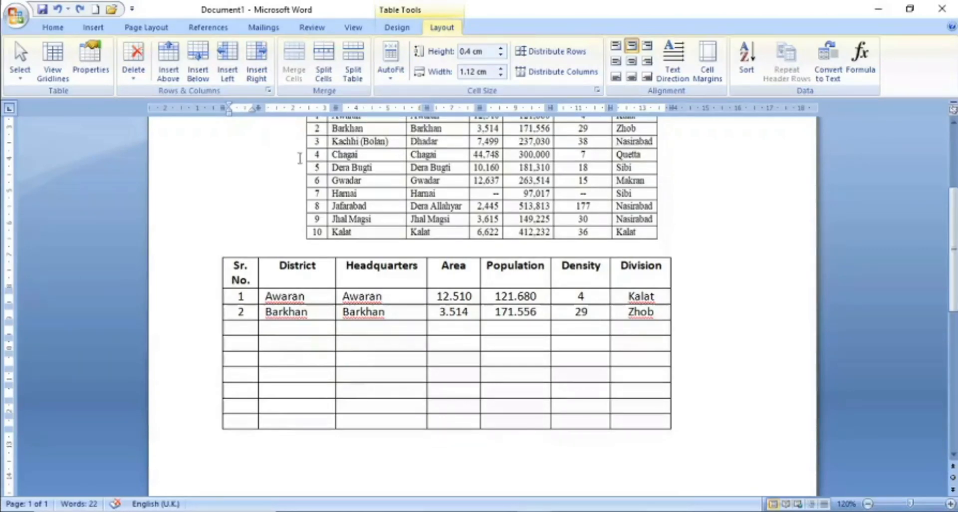
Step: Merge the District and Headquarters cells in the second blank row below Barkhan
click(321, 484)
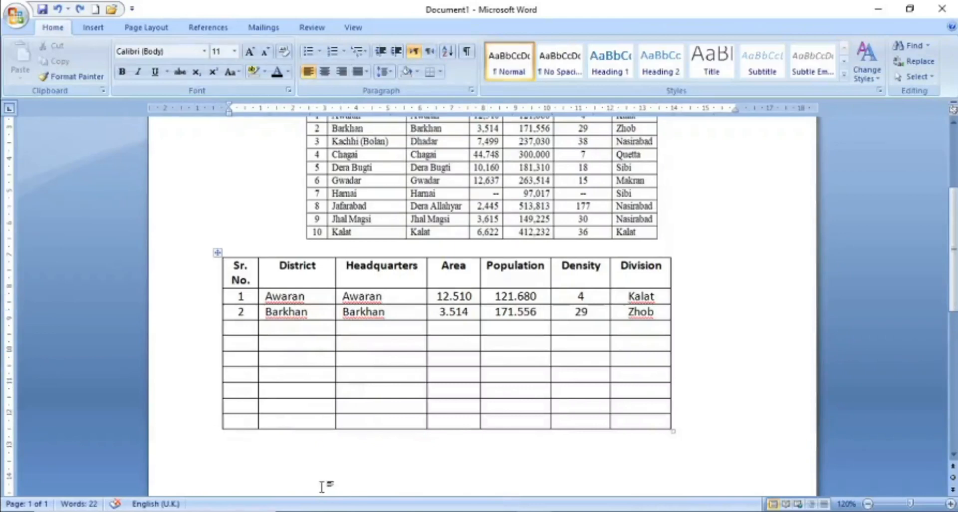
drag(294, 343, 364, 342)
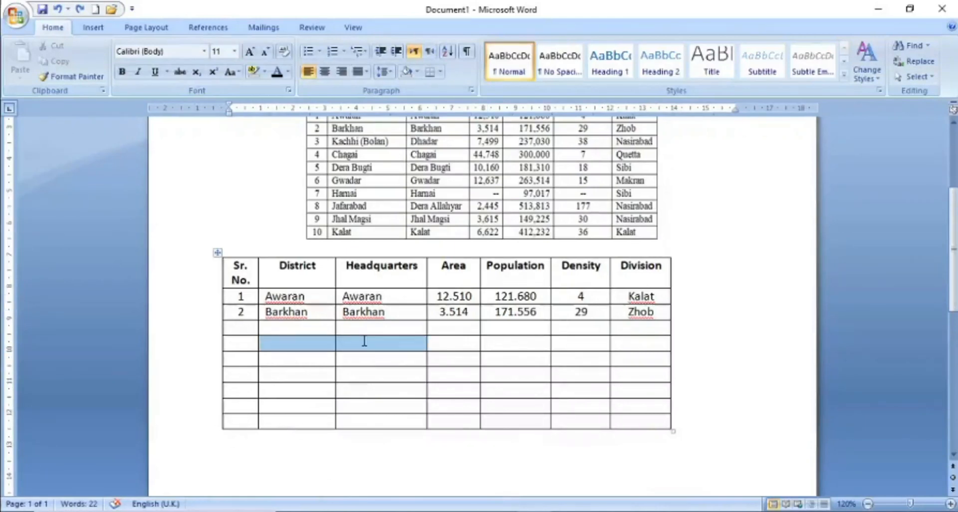
click(295, 345)
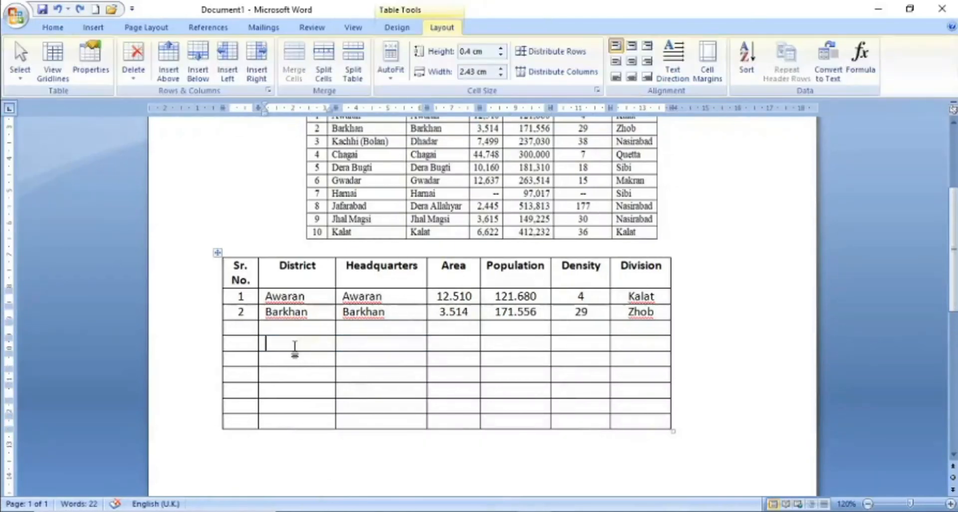
shift+click(374, 344)
click(296, 63)
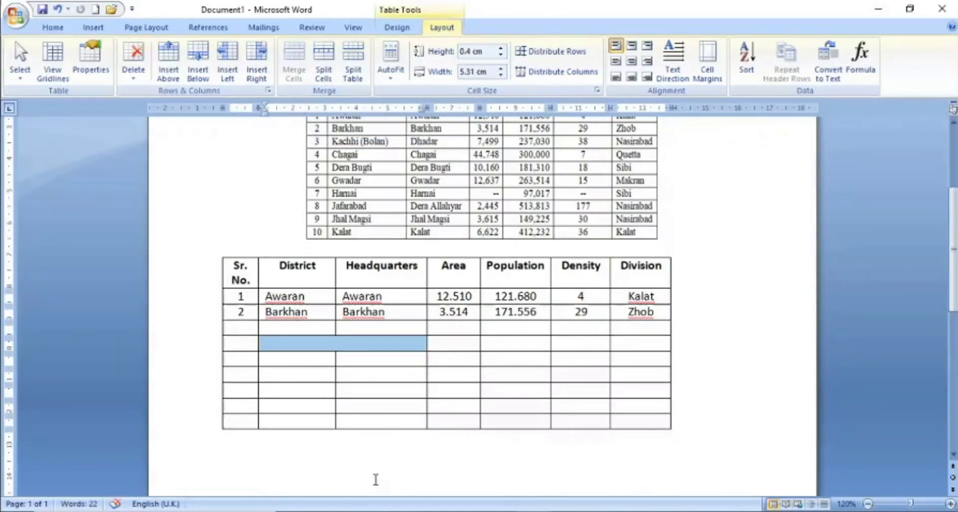
click(376, 480)
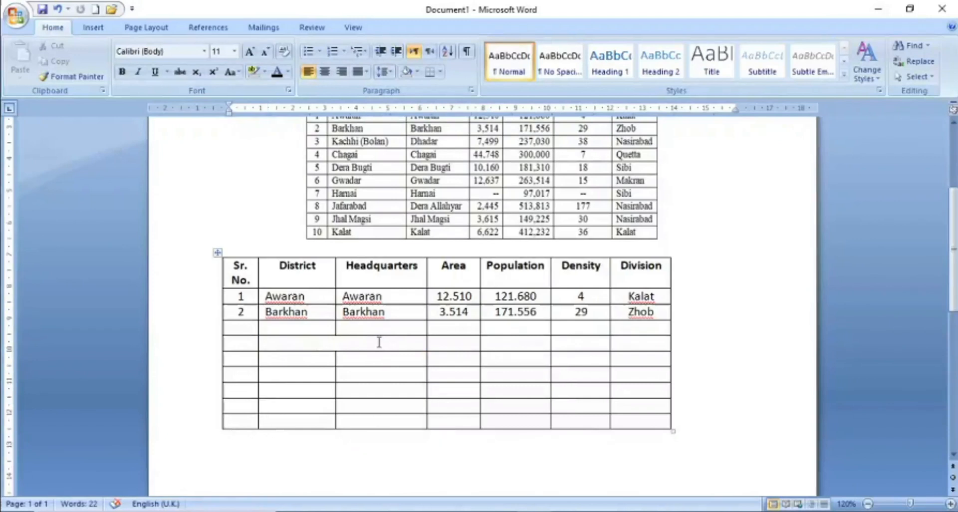
Step: Merge the four cells from District to Population in the fourth blank row below Barkhan
drag(266, 375, 516, 372)
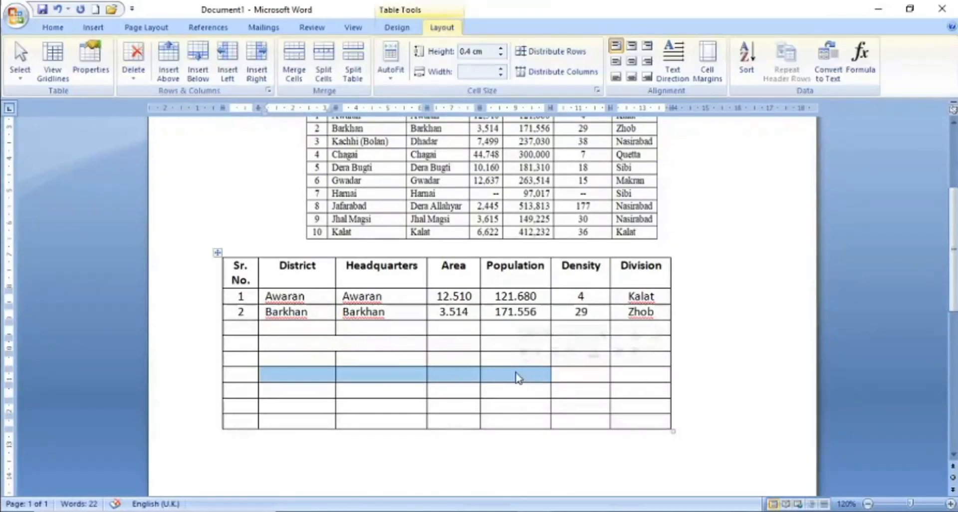
click(293, 59)
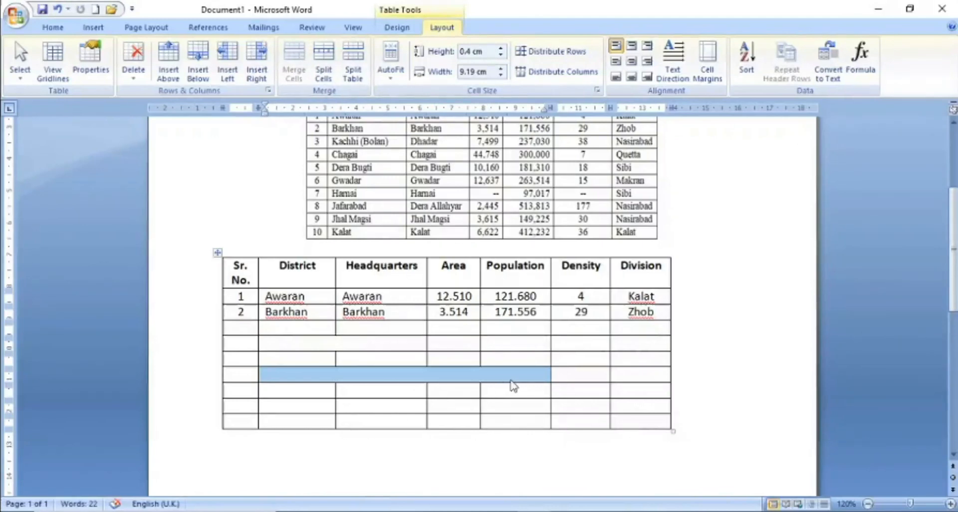
click(385, 455)
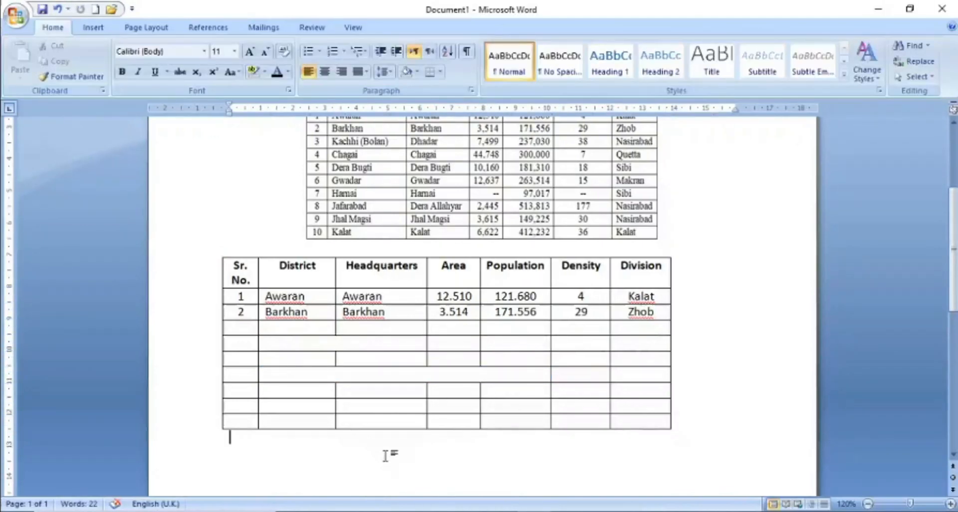
Step: Merge the three District cells in the last three rows of the table vertically into one cell
click(315, 413)
drag(315, 411, 317, 395)
click(325, 441)
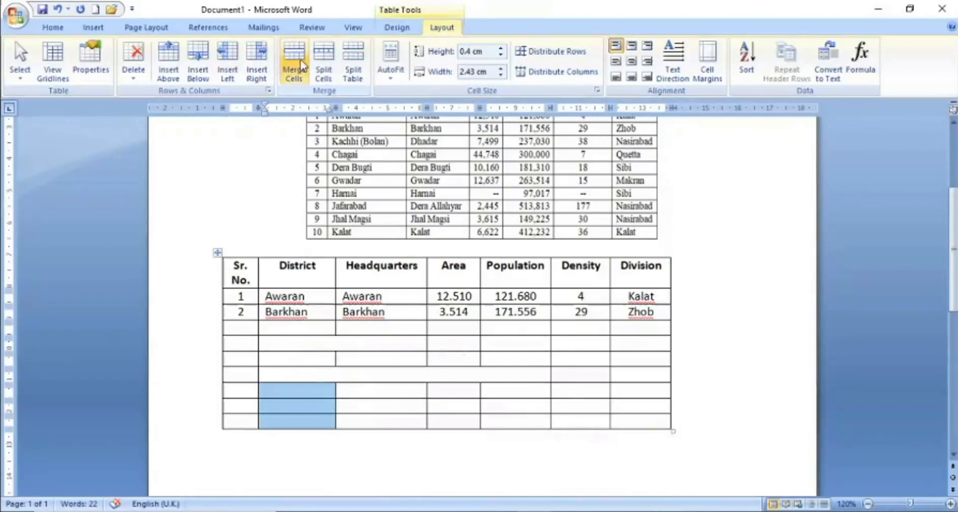
click(296, 60)
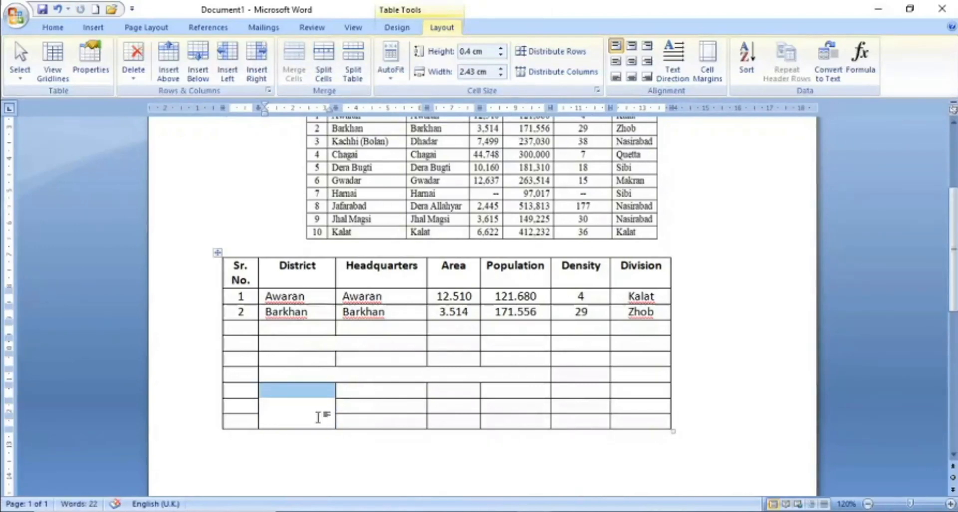
click(319, 412)
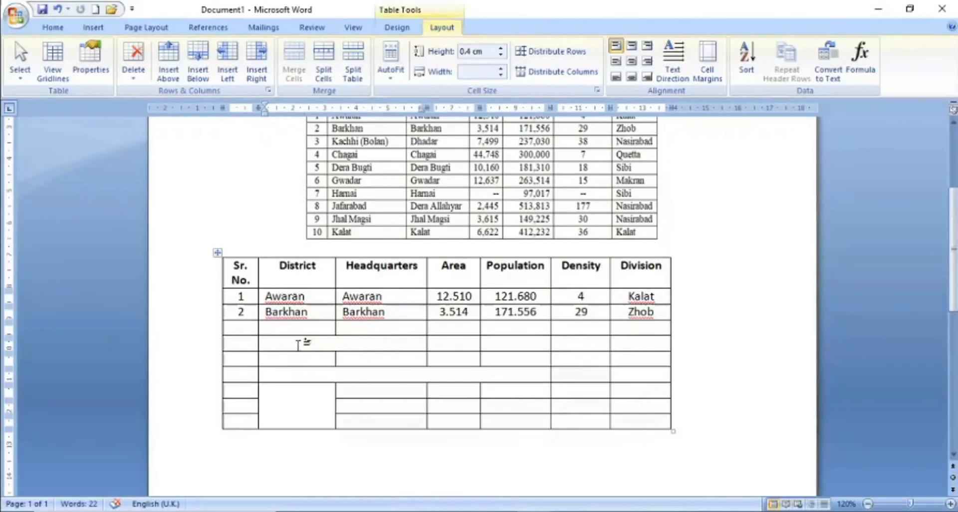
Step: Split the merged District and Headquarters cell in the second blank row below Barkhan into two columns and one row
click(324, 68)
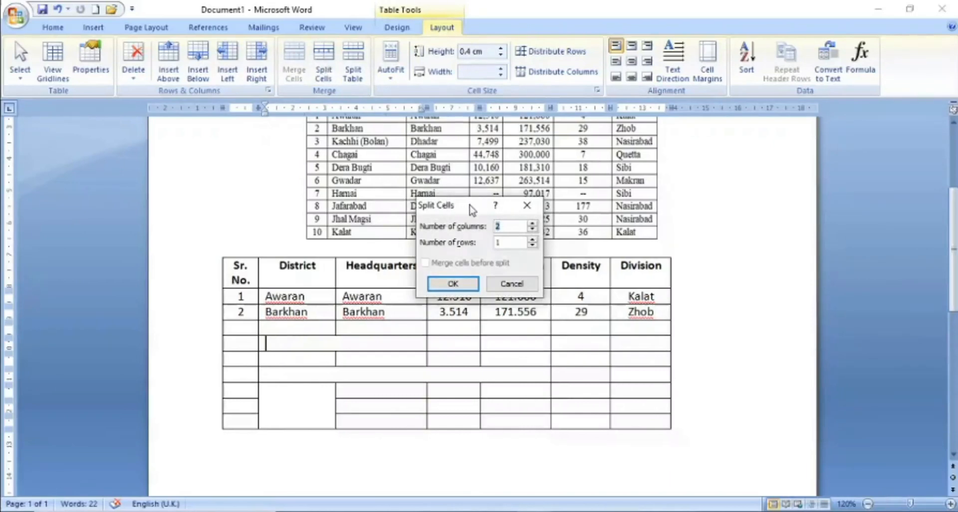
drag(472, 209, 461, 211)
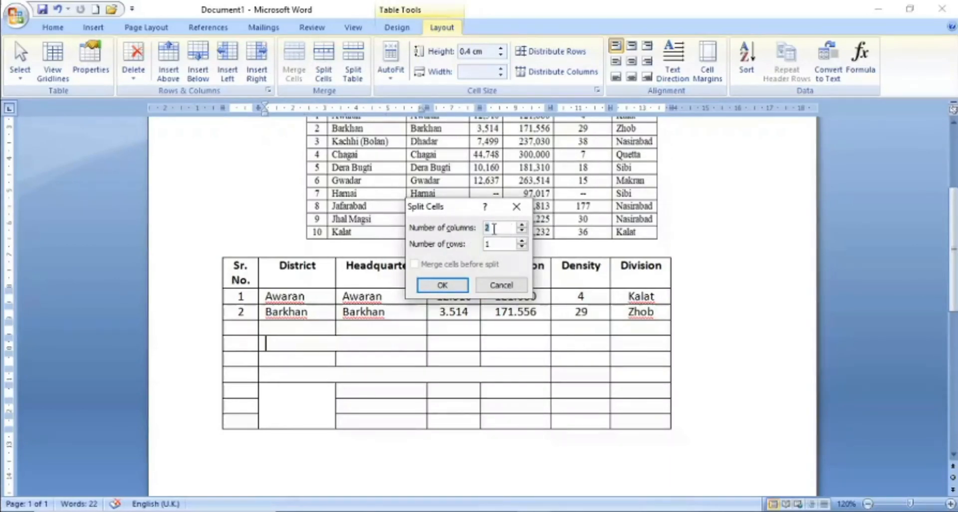
click(442, 285)
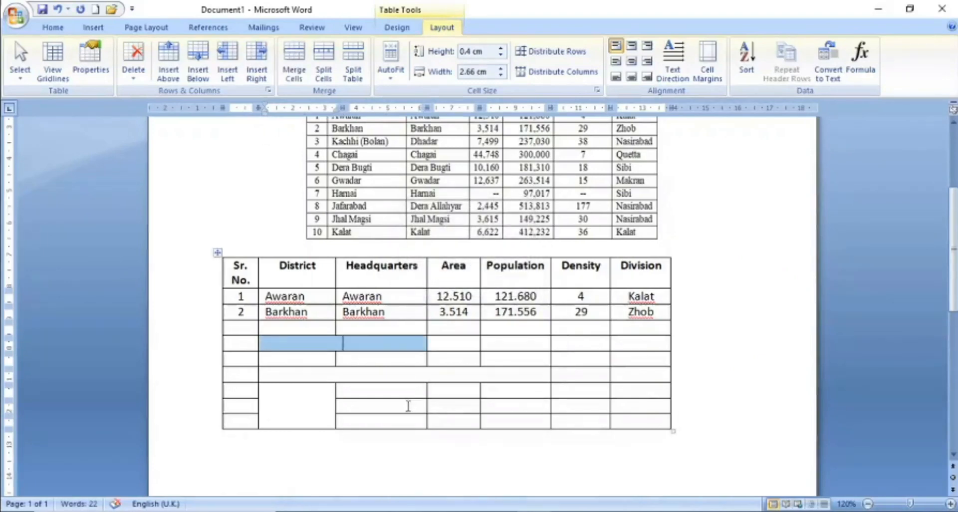
click(391, 423)
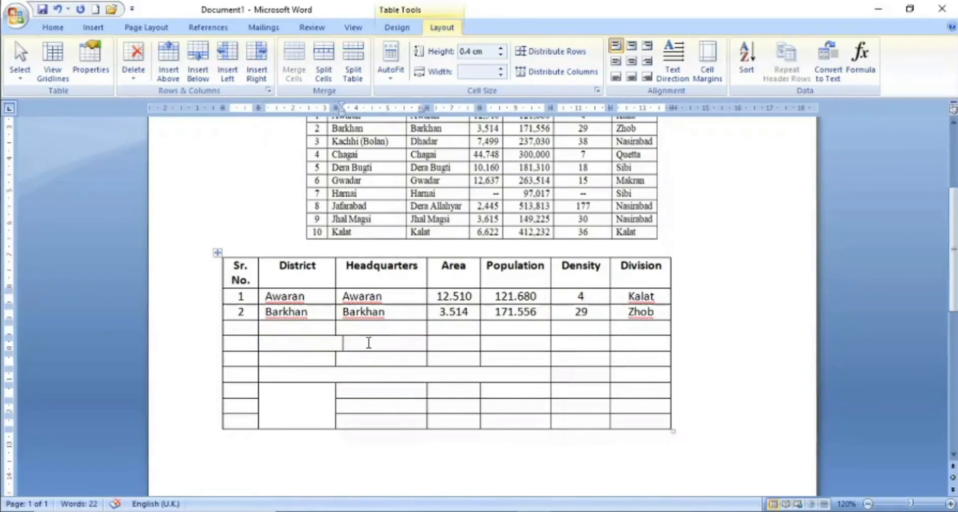
click(345, 346)
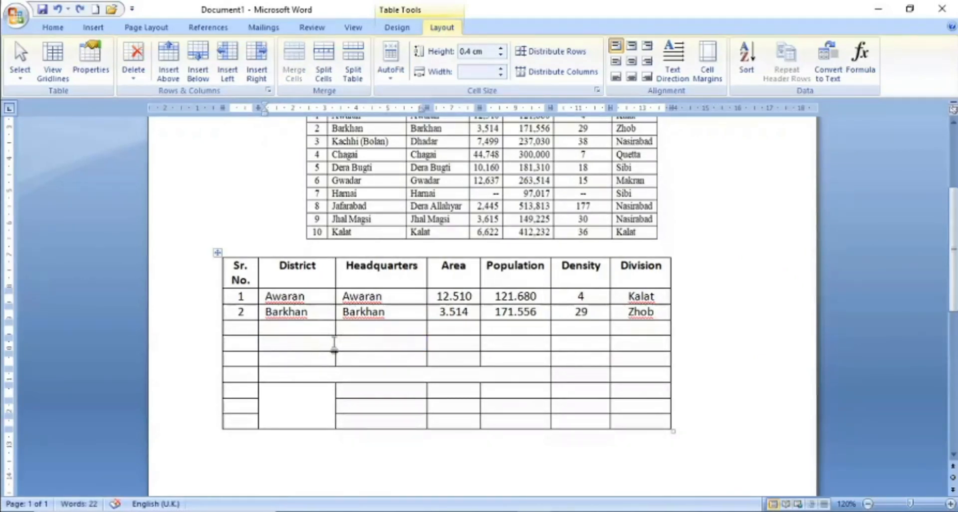
Step: Split the District and Headquarters area in the second blank row into three columns and undo that split
click(323, 60)
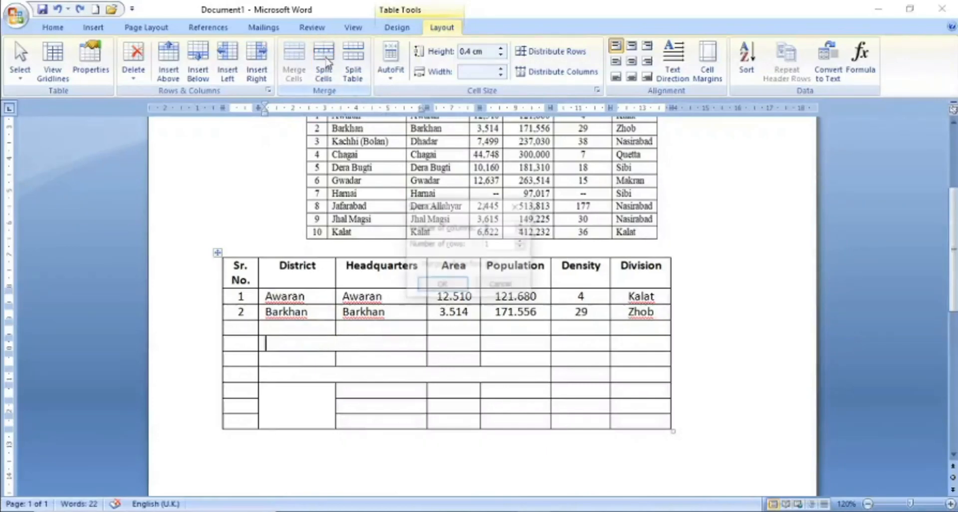
text(3)
key(Return)
click(407, 343)
drag(396, 346, 273, 345)
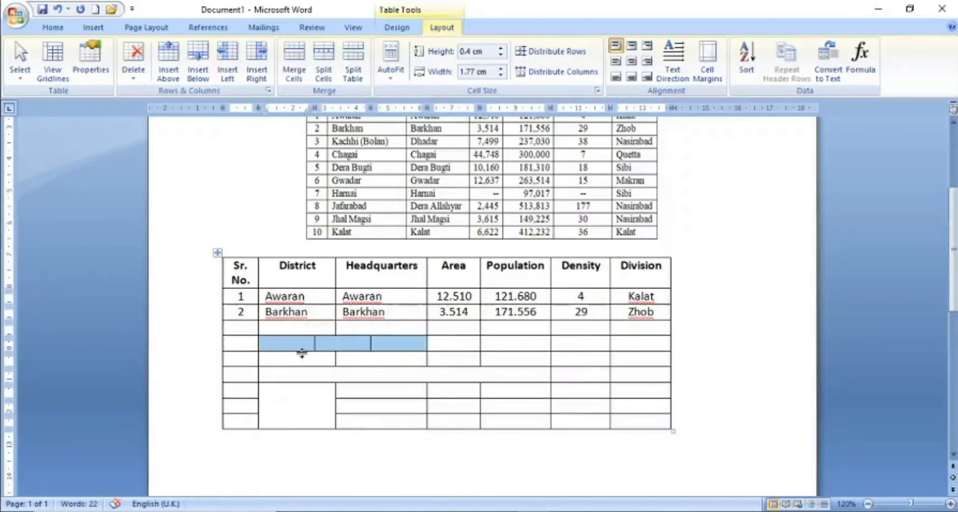
key(ctrl+z)
Step: Split the merged District cell spanning the last three rows of the table into three rows
click(293, 393)
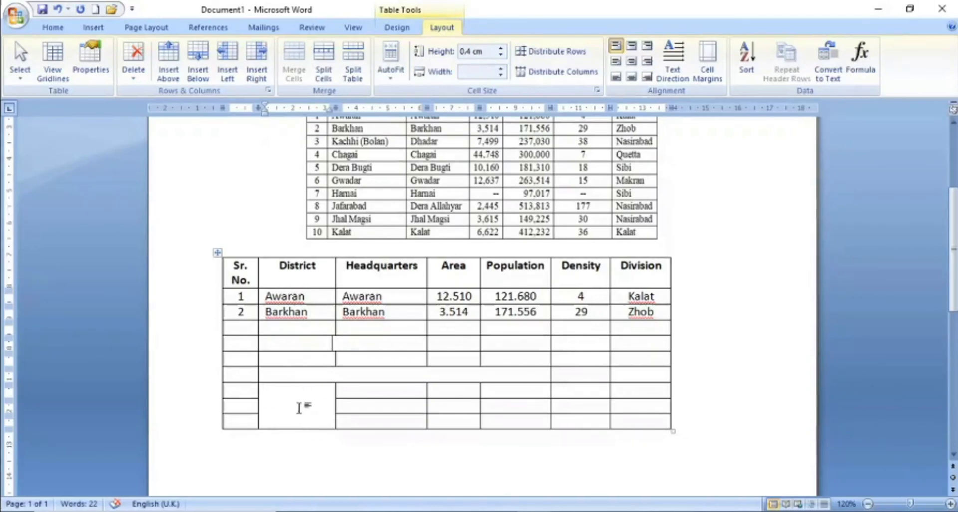
click(325, 58)
click(522, 242)
click(521, 241)
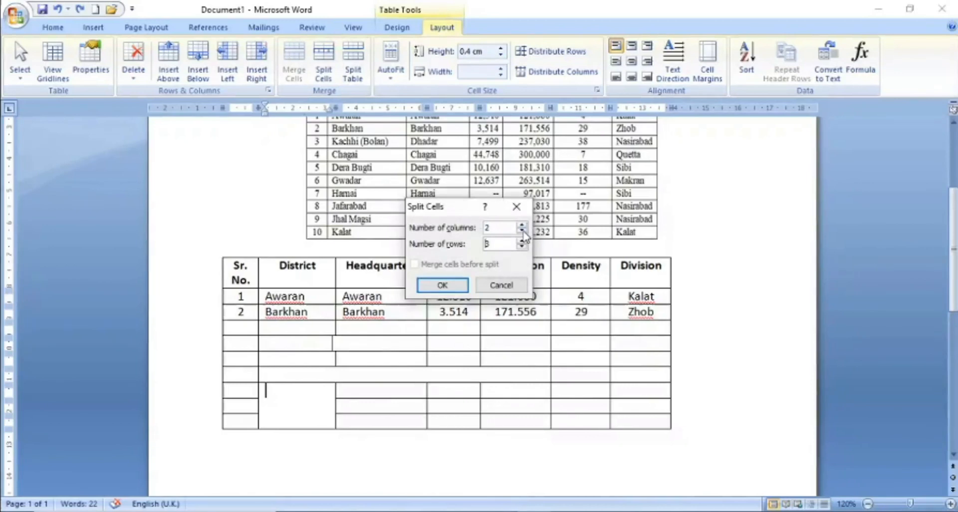
key(Return)
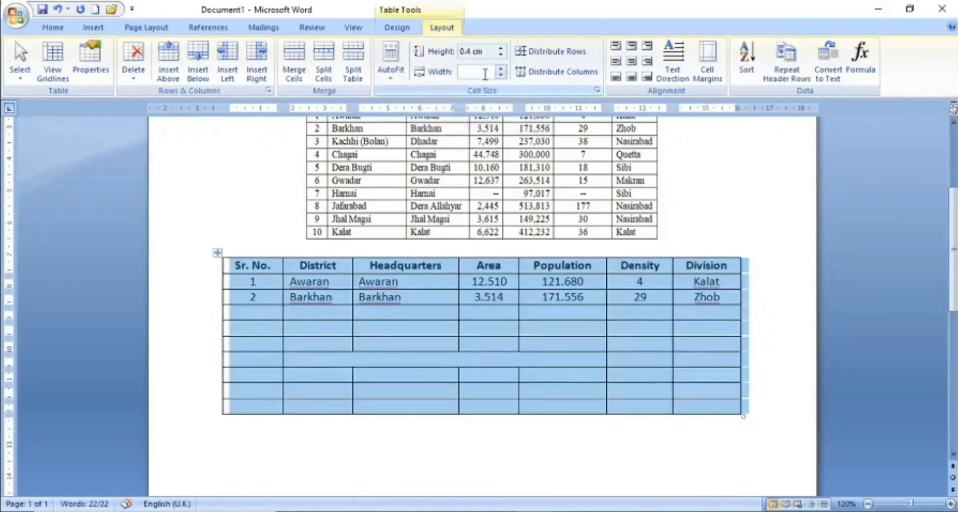
Step: Narrow the Sr. No. column of the districts table to a width of 1.2 cm
click(442, 267)
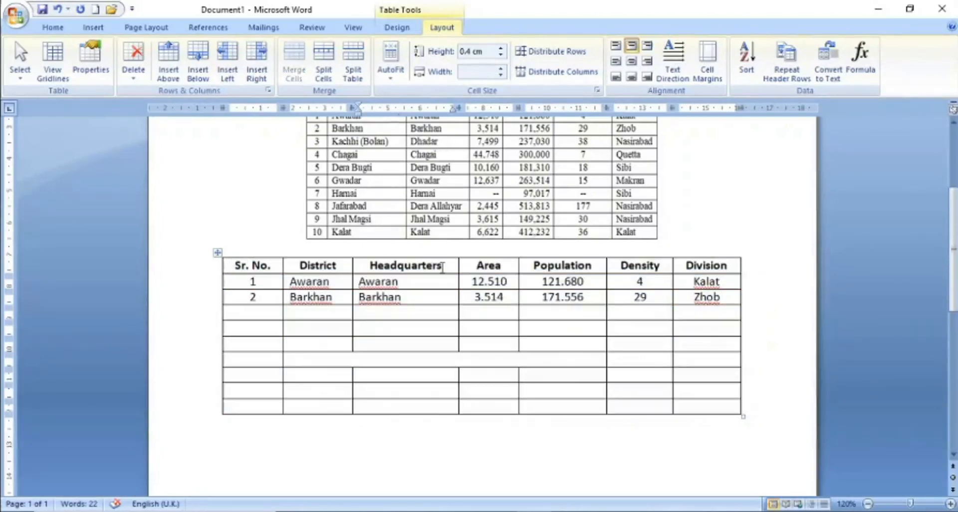
click(269, 267)
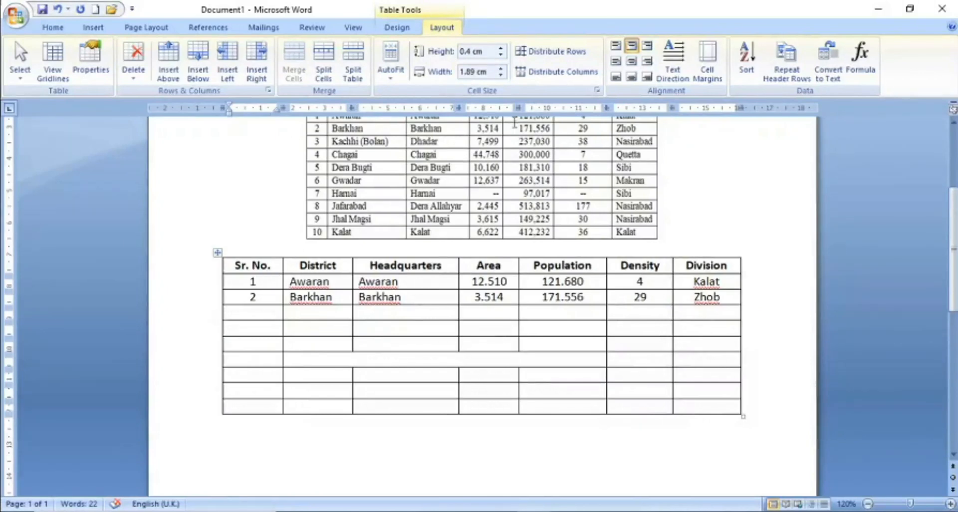
click(501, 75)
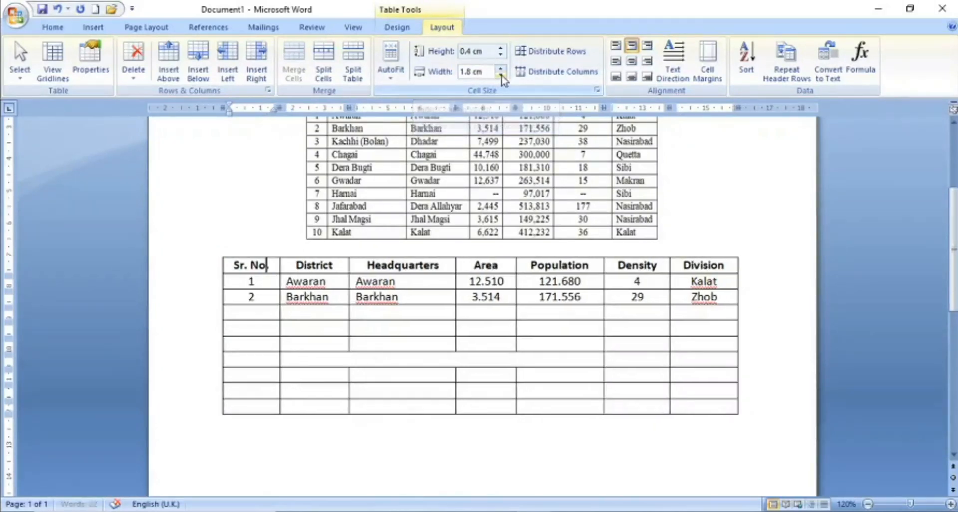
click(501, 75)
click(501, 75)
click(501, 75)
click(501, 75)
click(501, 75)
click(501, 75)
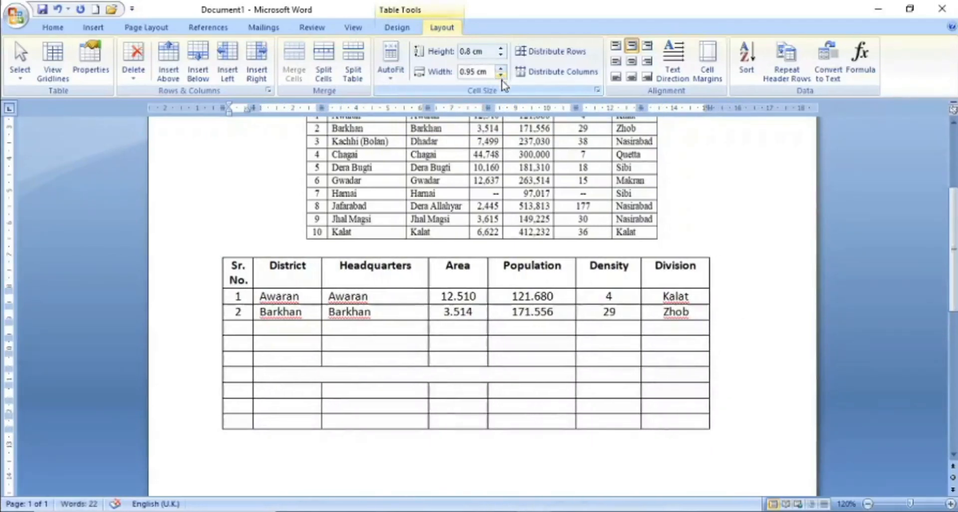
click(501, 69)
click(501, 69)
click(501, 69)
click(502, 74)
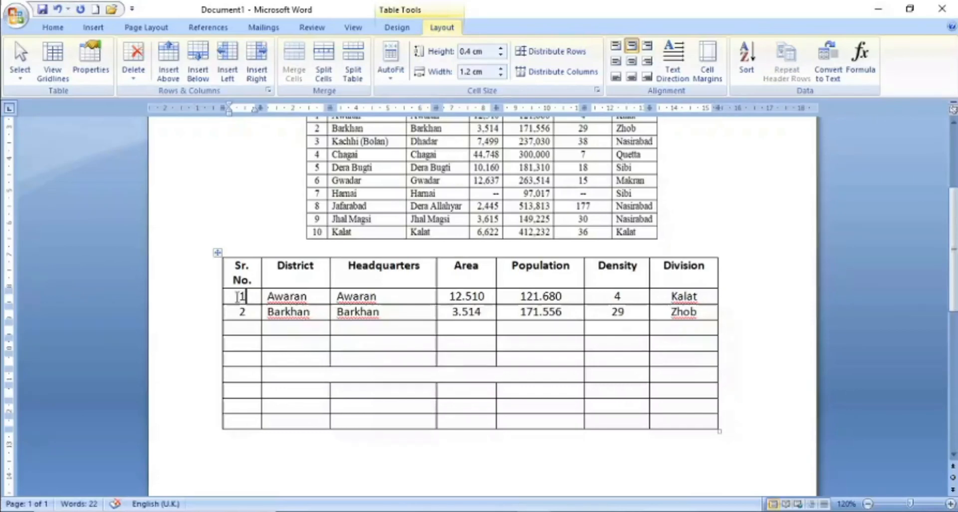
Step: Set the Awaran row's height to 1 cm and centre the text of its cells horizontally and vertically
click(501, 48)
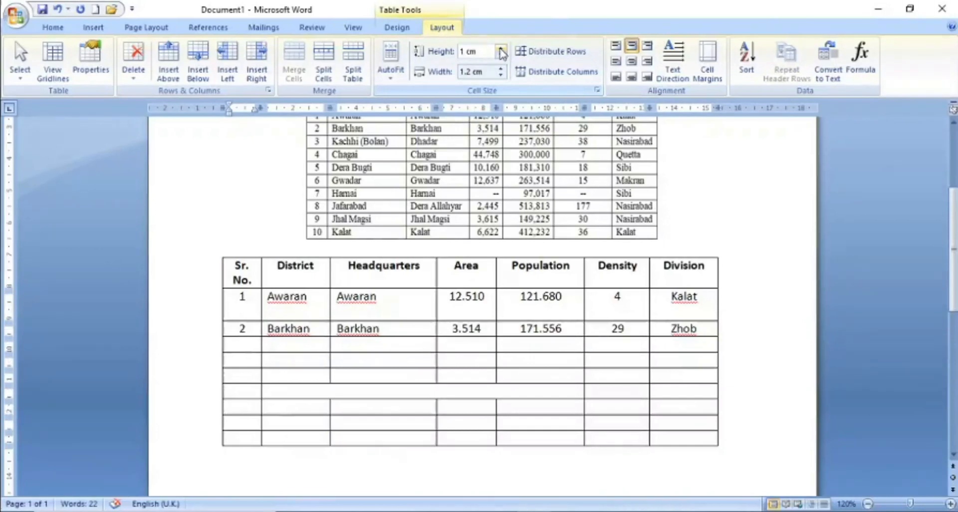
click(564, 330)
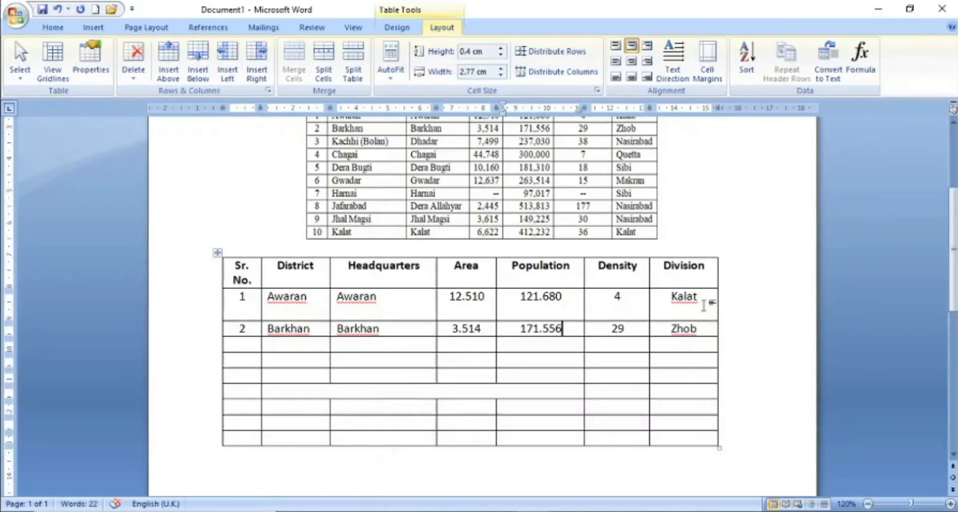
drag(704, 305, 235, 299)
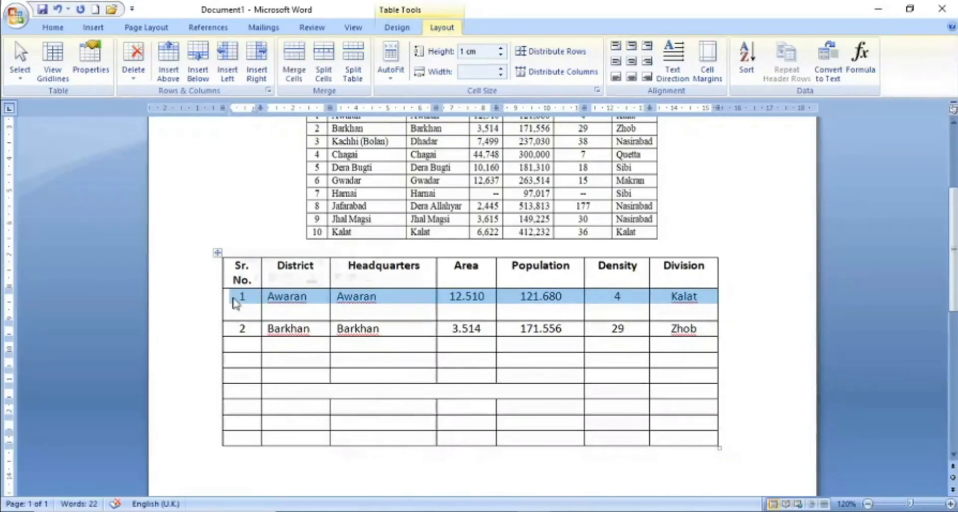
click(632, 62)
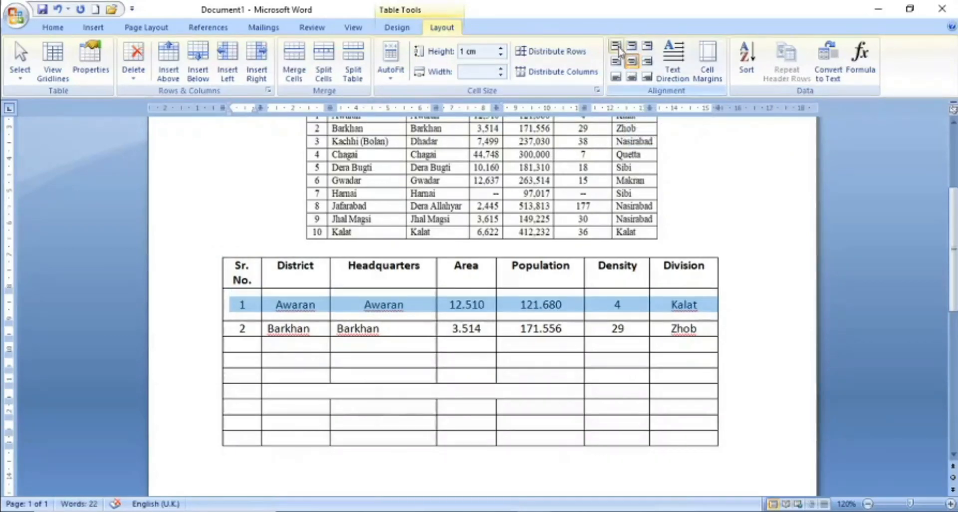
Step: Rotate the text direction of Awaran in the Headquarters column through the vertical orientations and return it to horizontal
click(413, 307)
drag(412, 307, 364, 307)
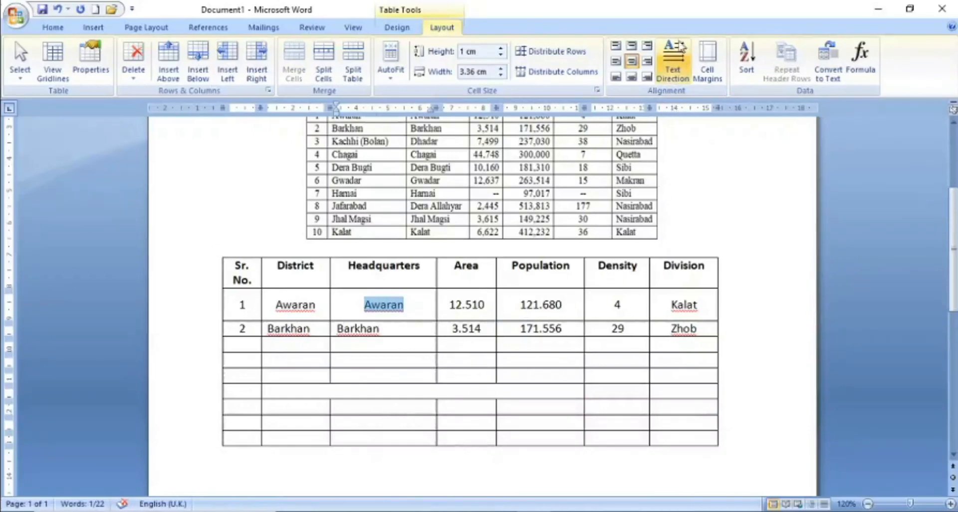
click(674, 59)
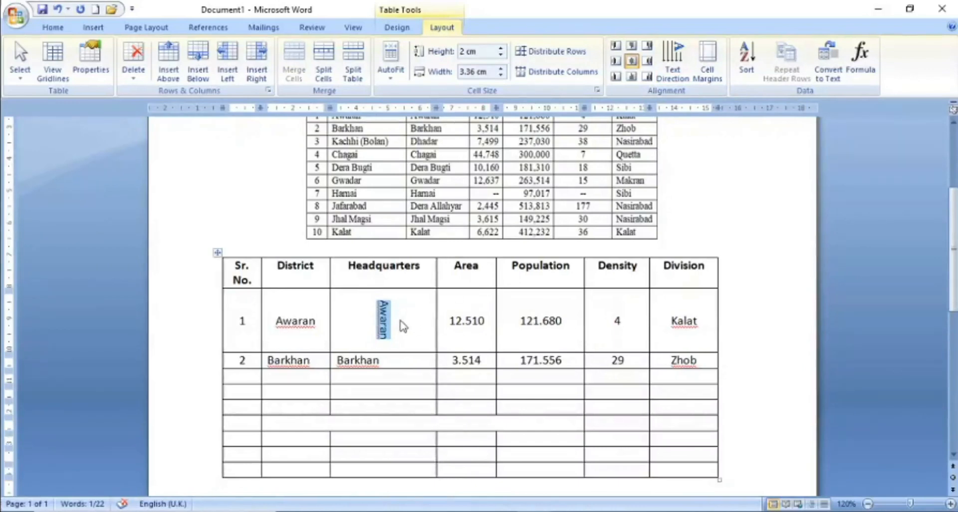
click(678, 61)
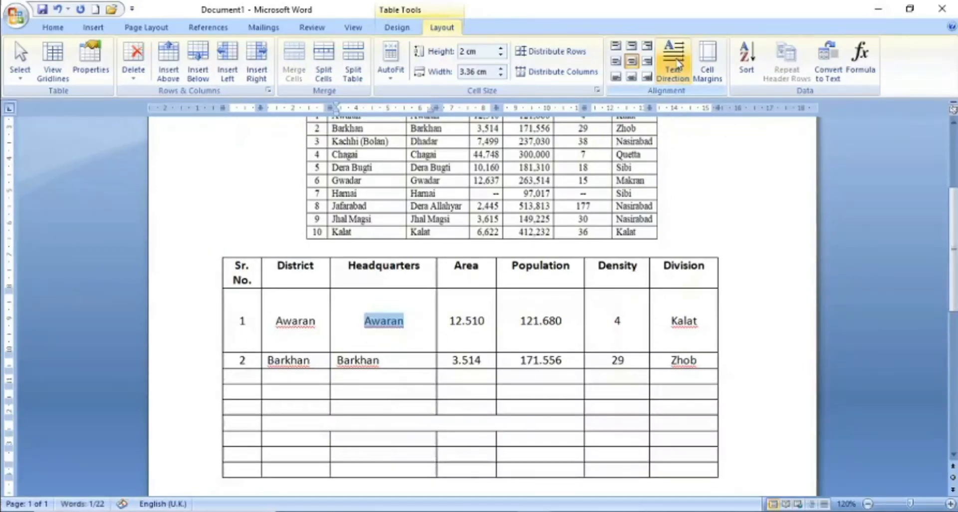
click(678, 61)
click(677, 60)
click(677, 60)
click(677, 60)
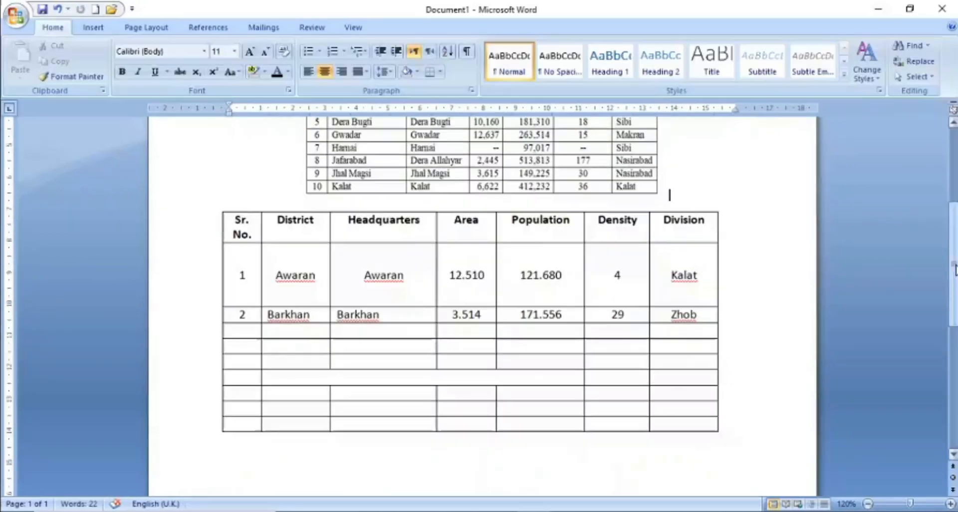
Step: Insert the caption "Table 1 Districts of Balochistan" above the districts table, using the Table label
scroll(955, 269, up, 3)
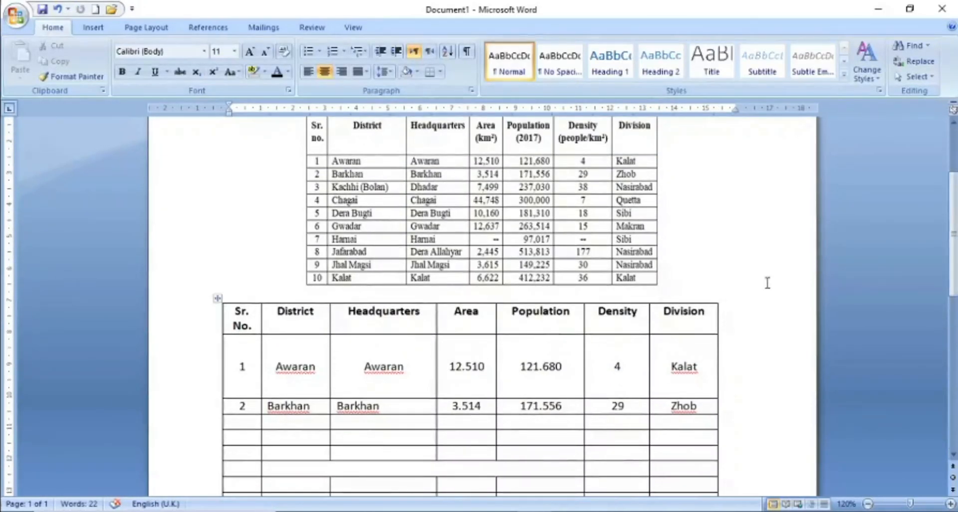
scroll(953, 235, up, 2)
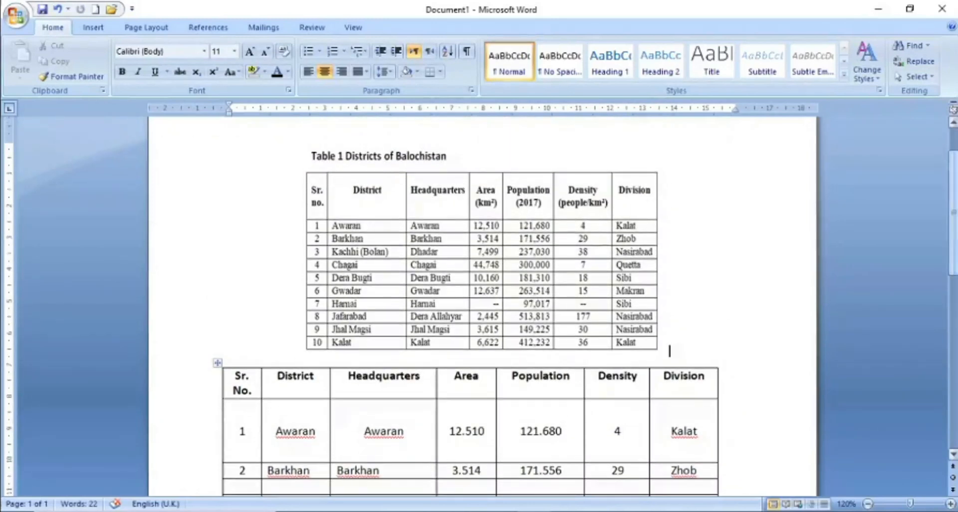
right_click(217, 363)
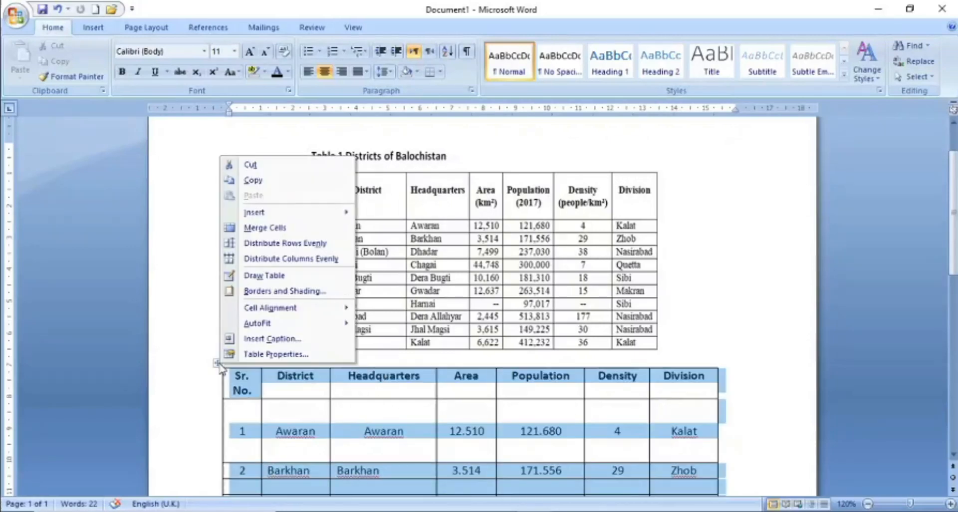
click(272, 342)
drag(488, 178, 569, 177)
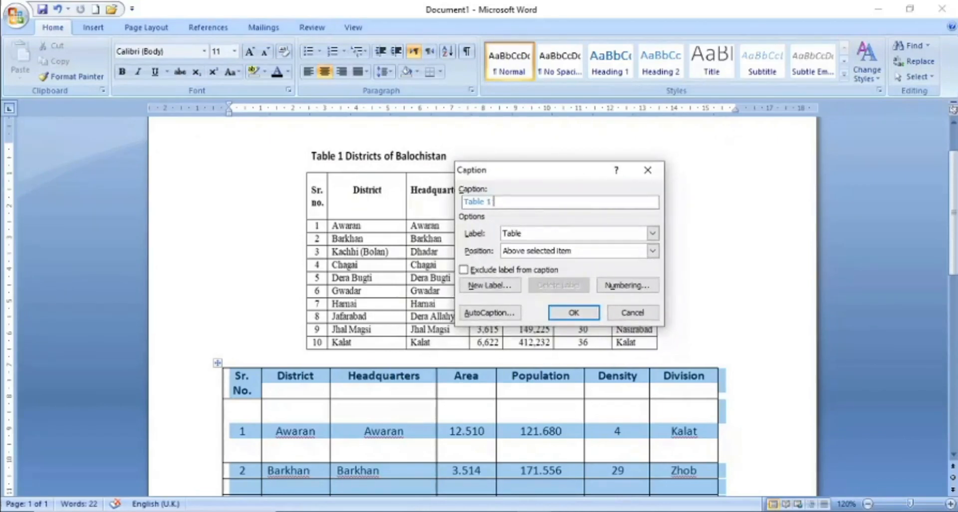
drag(513, 169, 544, 182)
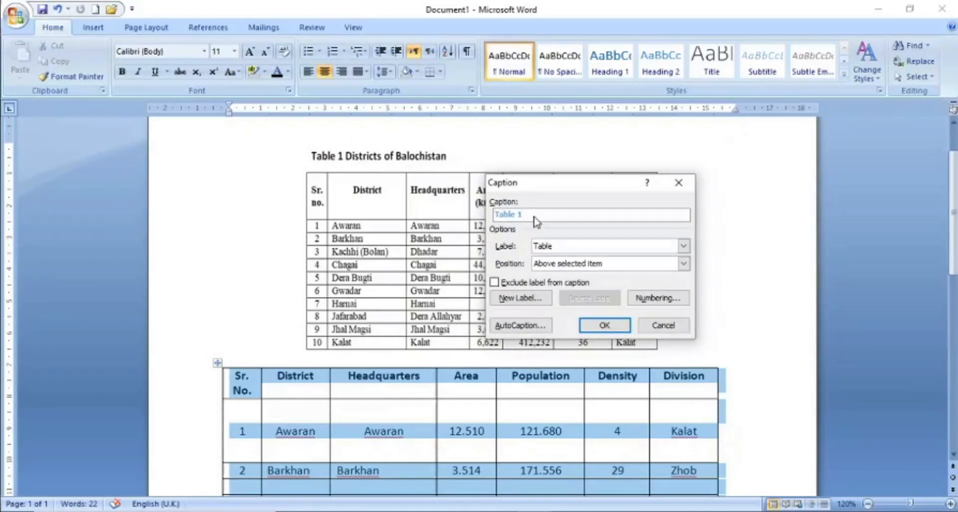
text(Districts of Balochistan)
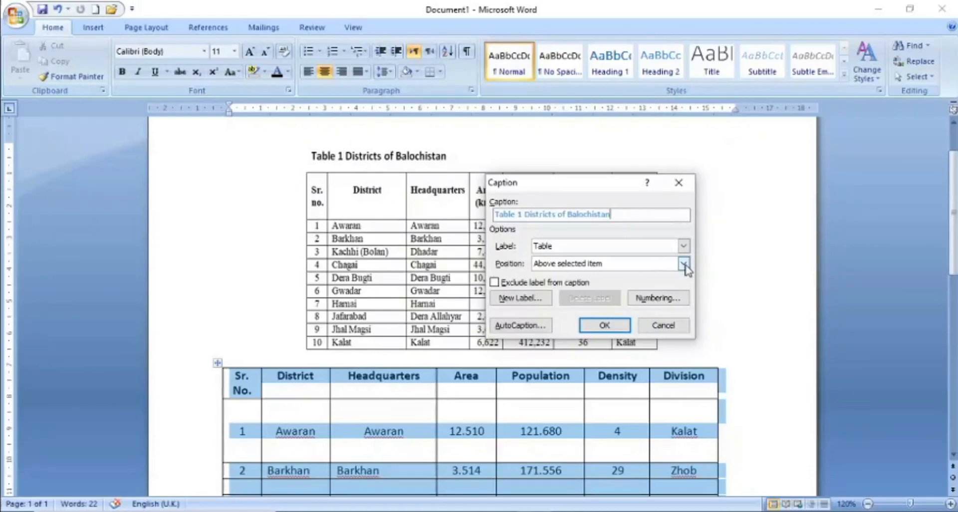
click(684, 264)
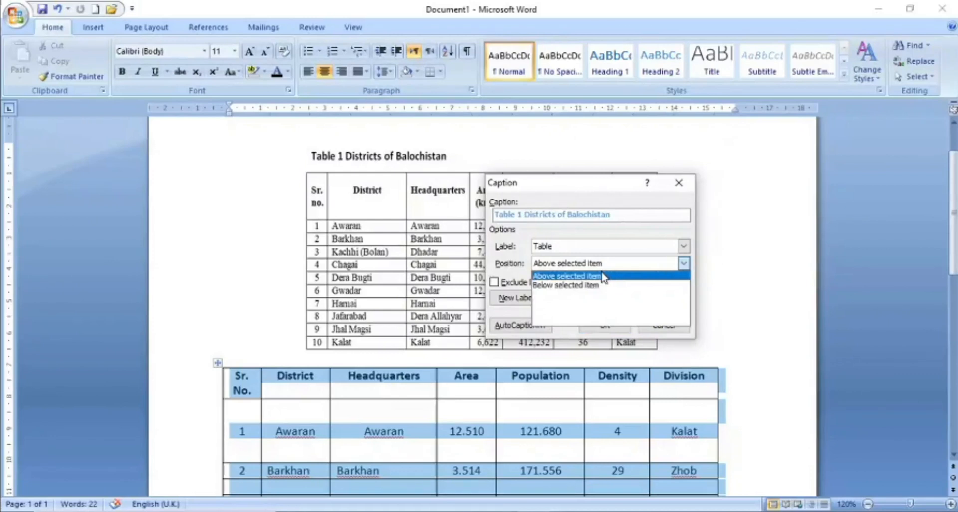
click(551, 277)
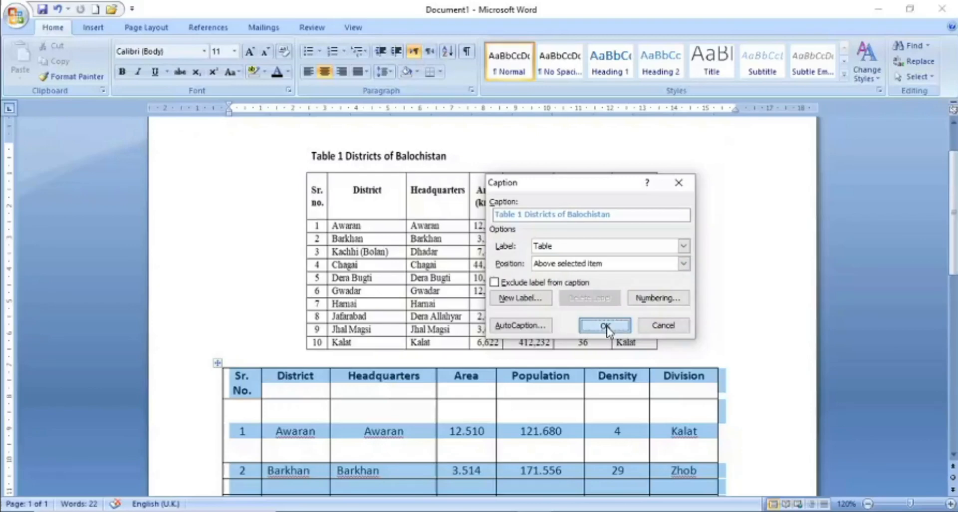
click(605, 324)
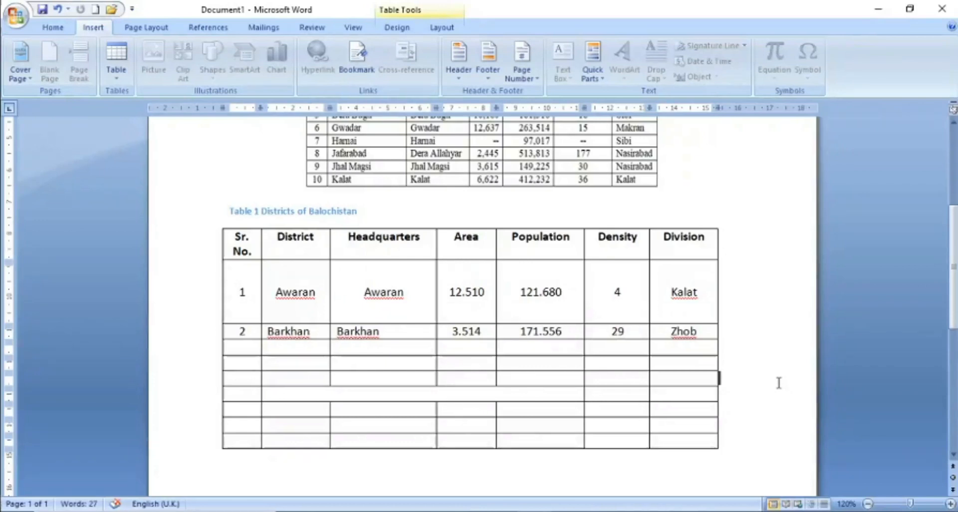
click(772, 451)
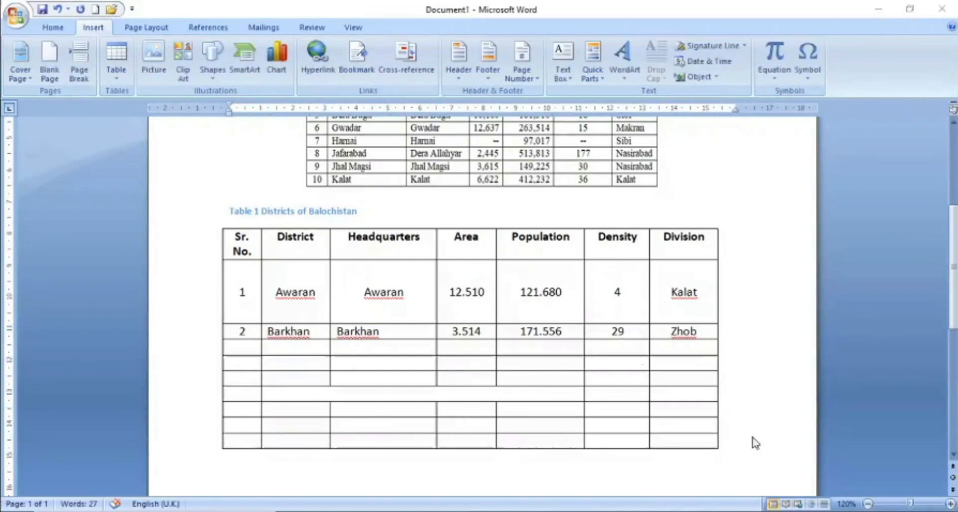